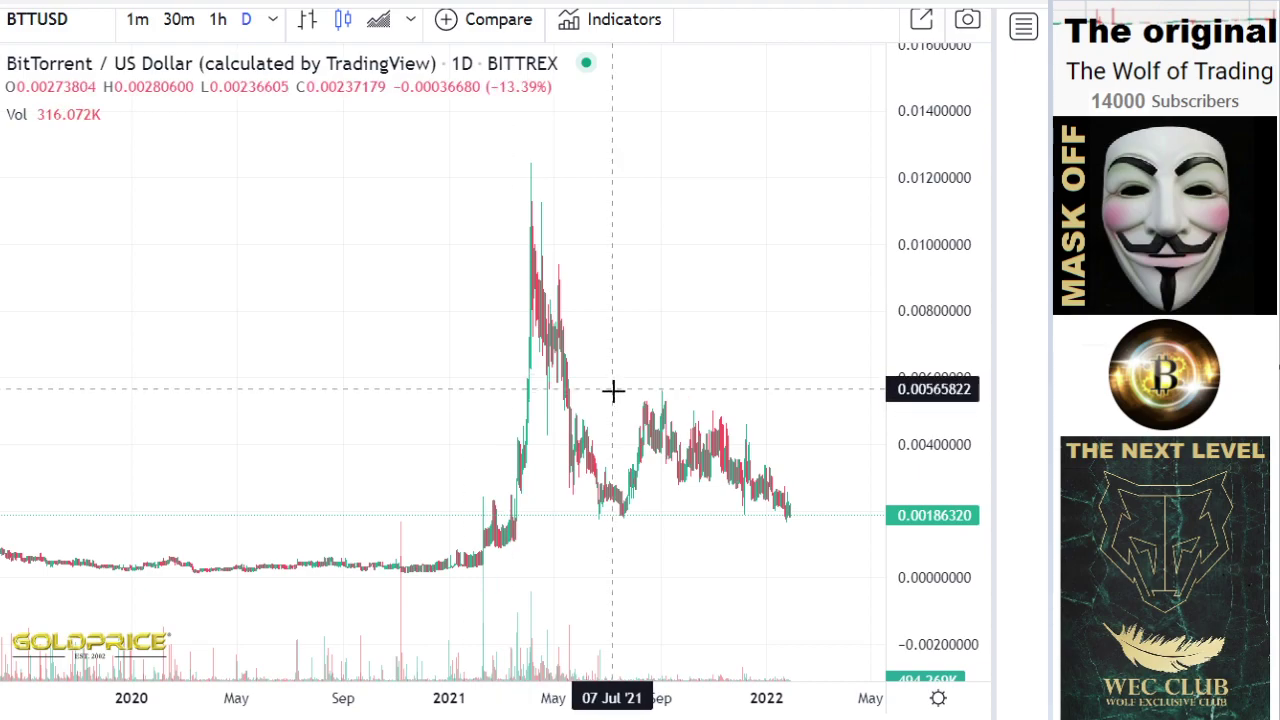
Step: Zoom into the daily BTTUSD chart and stretch the price axis toward the latest candles
{"action": "scroll", "coordinate": [709, 443], "scroll_direction": "up", "scroll_amount": 5}
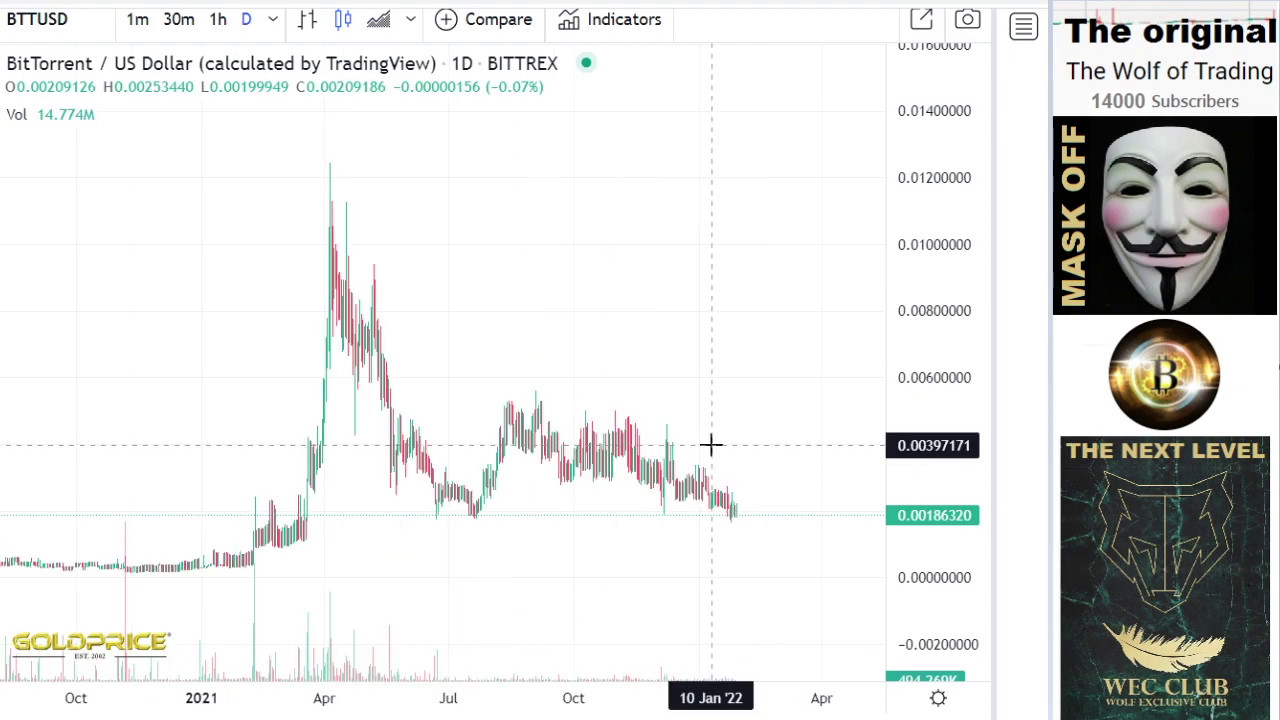
{"action": "left_click_drag", "start_coordinate": [663, 447], "coordinate": [777, 323]}
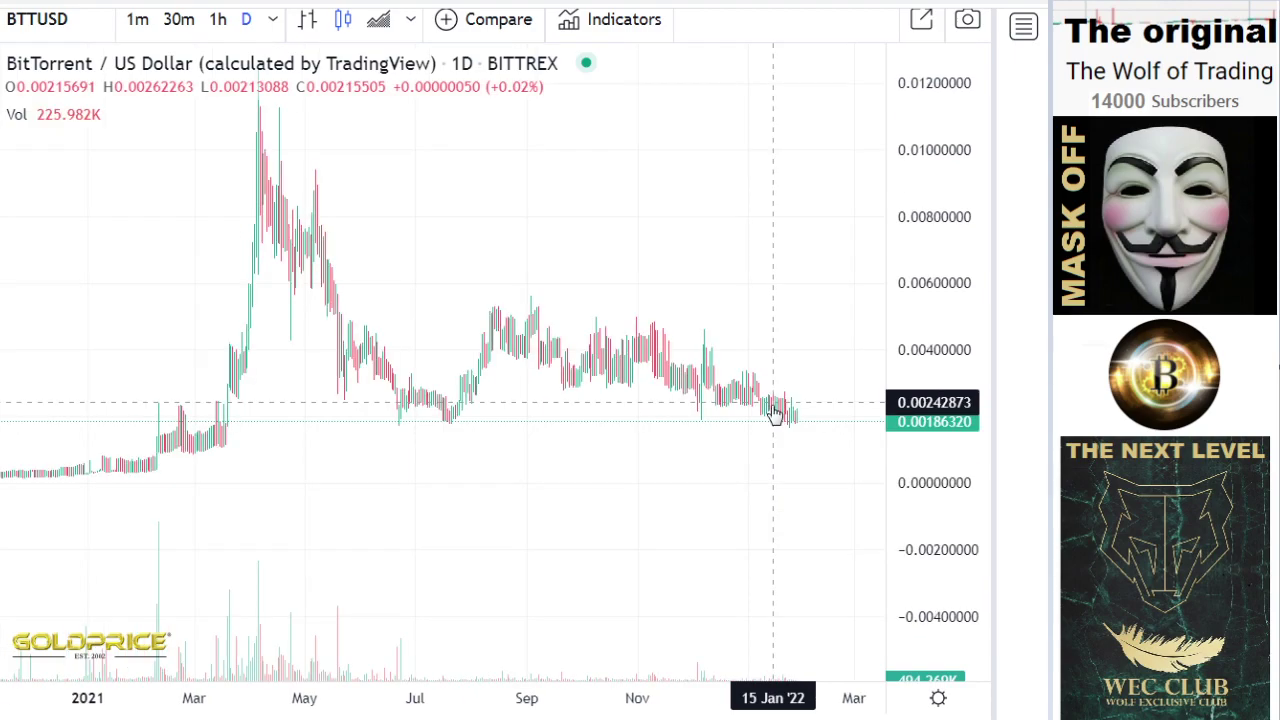
{"action": "scroll", "coordinate": [771, 414], "scroll_direction": "up", "scroll_amount": 2}
{"action": "scroll", "coordinate": [771, 414], "scroll_direction": "up", "scroll_amount": 3}
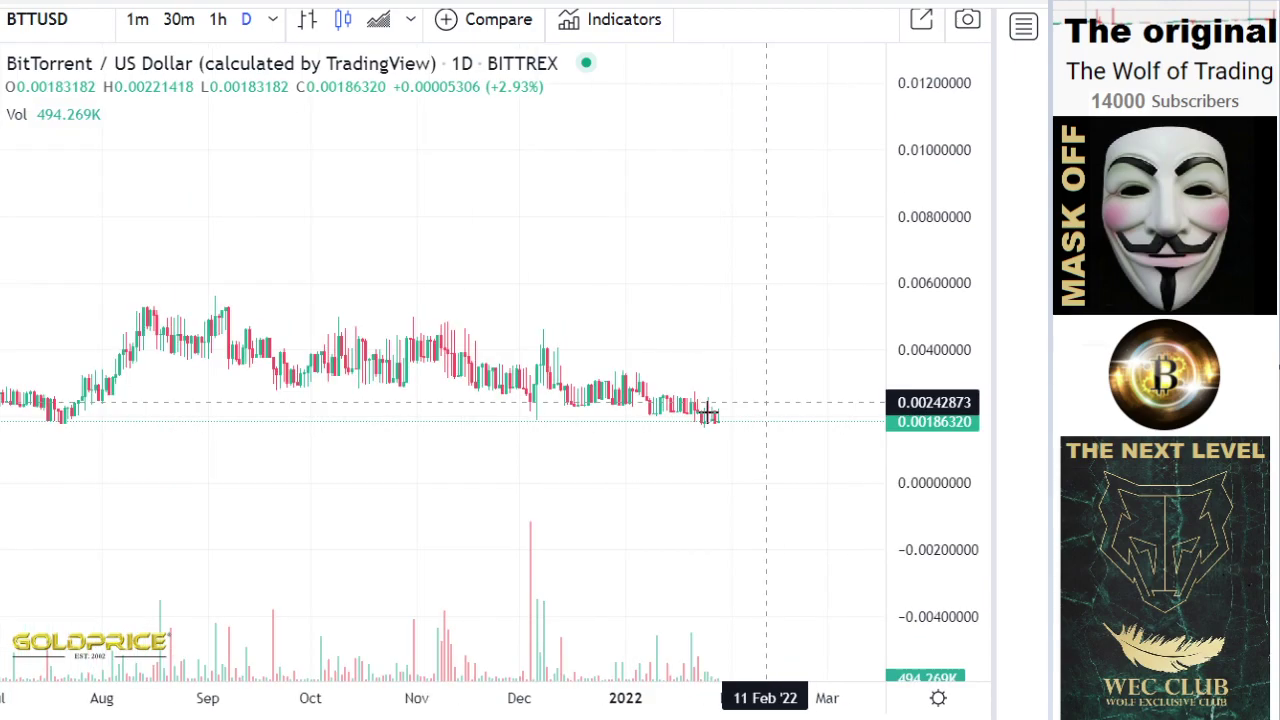
{"action": "left_click_drag", "start_coordinate": [931, 547], "coordinate": [757, 380]}
{"action": "scroll", "coordinate": [757, 381], "scroll_direction": "up", "scroll_amount": 1}
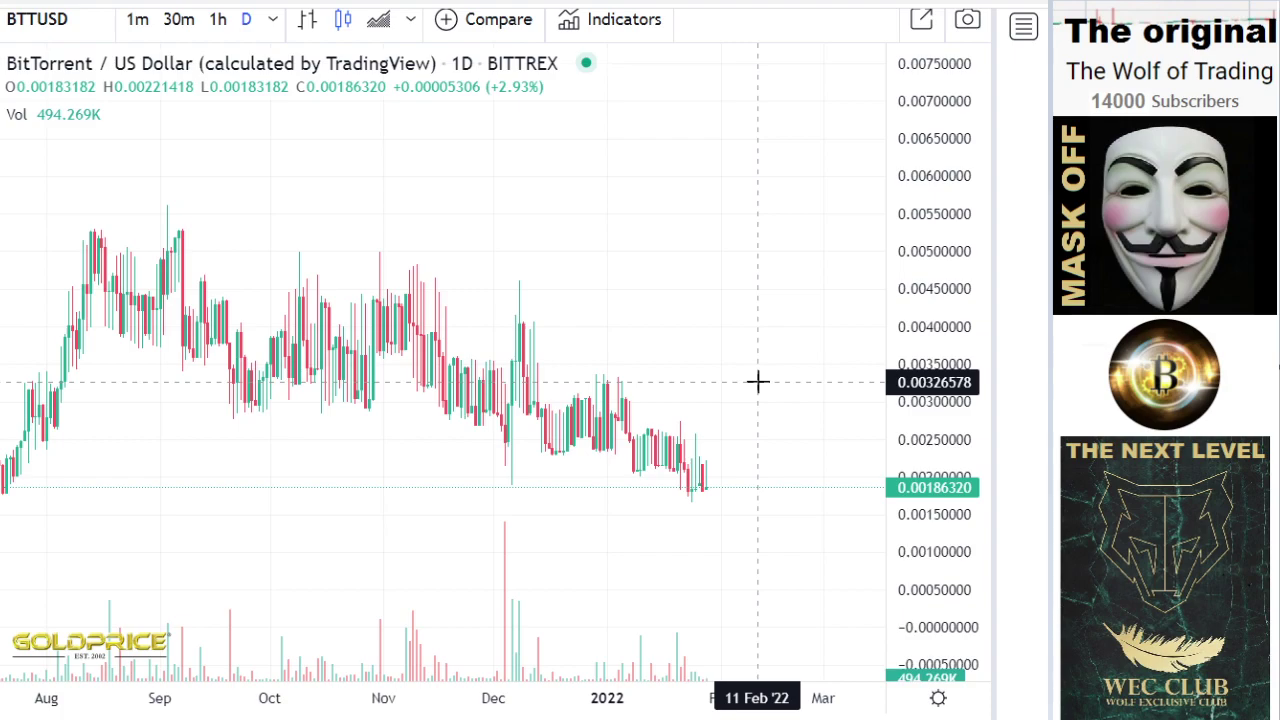
{"action": "scroll", "coordinate": [757, 381], "scroll_direction": "up", "scroll_amount": 3}
{"action": "left_click_drag", "start_coordinate": [640, 414], "coordinate": [820, 385]}
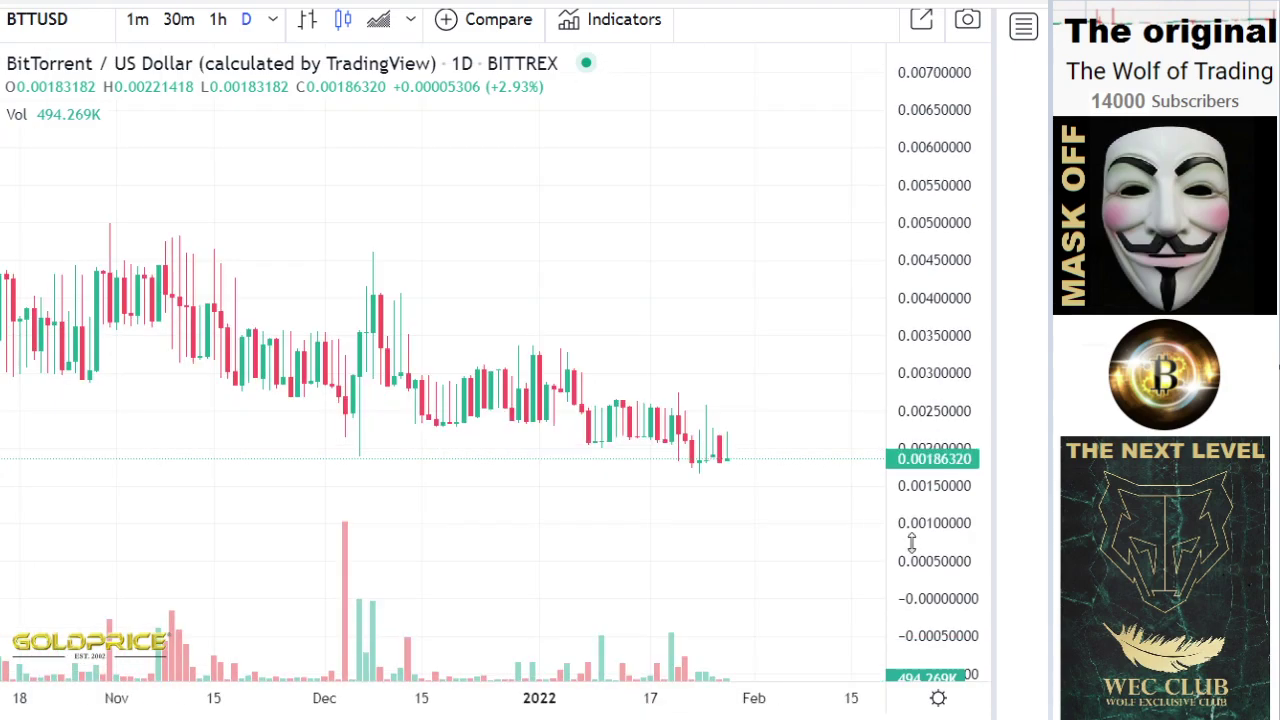
Step: Keep zooming and panning until the late-December 2021 to January 2022 candles fill the view
{"action": "left_click_drag", "start_coordinate": [911, 537], "coordinate": [700, 257]}
{"action": "scroll", "coordinate": [734, 440], "scroll_direction": "up", "scroll_amount": 2}
{"action": "scroll", "coordinate": [734, 441], "scroll_direction": "up", "scroll_amount": 1}
{"action": "scroll", "coordinate": [688, 394], "scroll_direction": "up", "scroll_amount": 2}
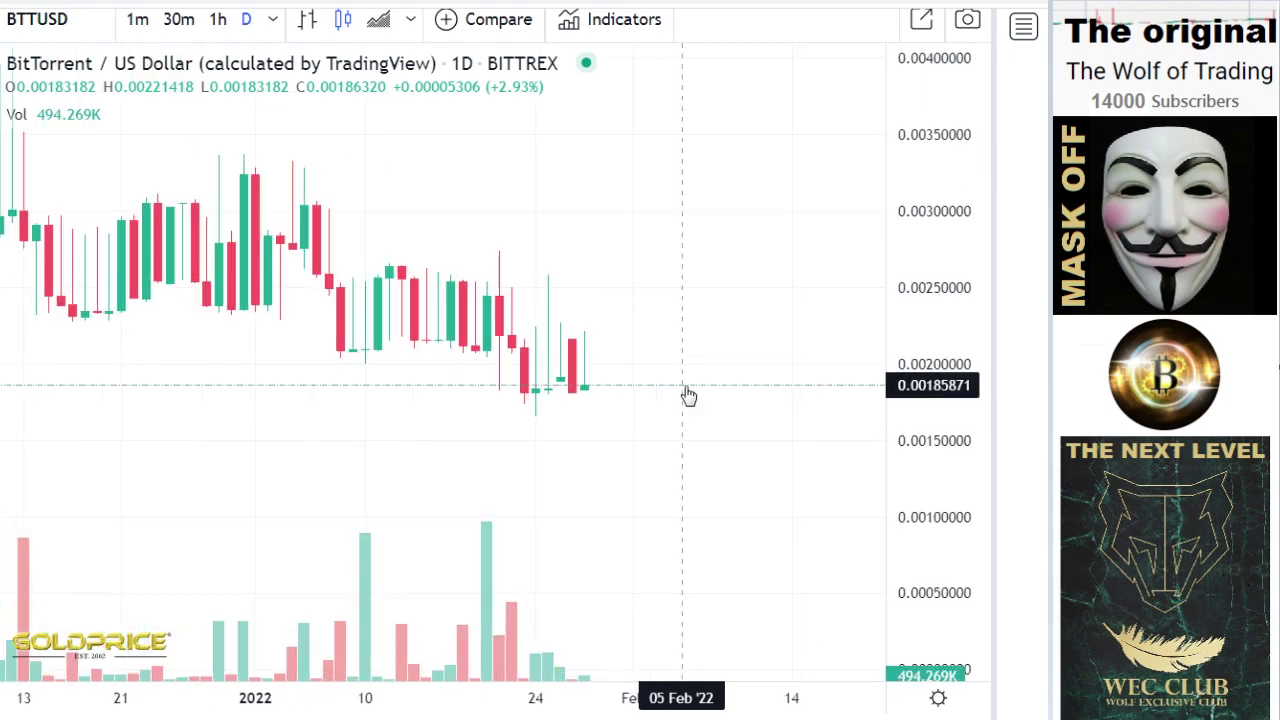
{"action": "scroll", "coordinate": [688, 394], "scroll_direction": "up", "scroll_amount": 2}
{"action": "left_click_drag", "start_coordinate": [688, 394], "coordinate": [783, 358]}
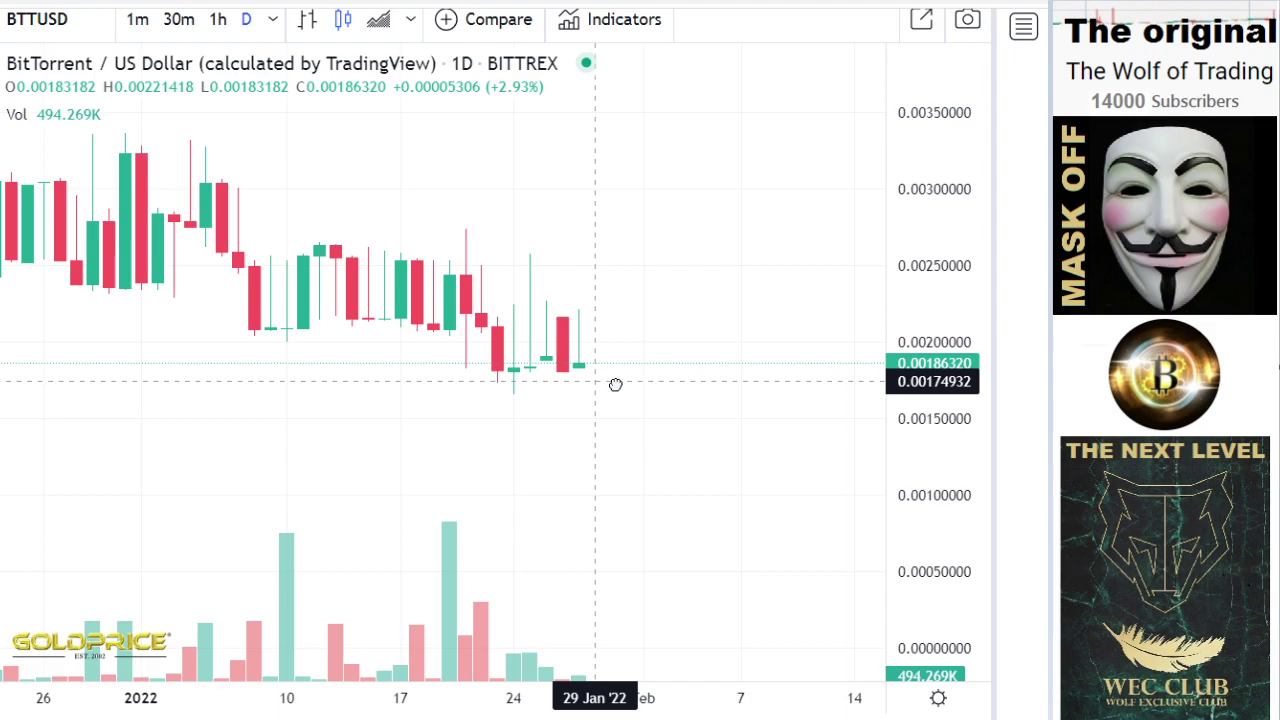
{"action": "left_click_drag", "start_coordinate": [614, 383], "coordinate": [743, 403]}
{"action": "scroll", "coordinate": [716, 400], "scroll_direction": "up", "scroll_amount": 1}
{"action": "scroll", "coordinate": [716, 400], "scroll_direction": "up", "scroll_amount": 1}
Step: Switch the chart to 1-hour, then 30-minute candles, and zoom out
{"action": "left_click", "coordinate": [218, 19]}
{"action": "left_click", "coordinate": [178, 19]}
{"action": "scroll", "coordinate": [649, 423], "scroll_direction": "down", "scroll_amount": 4}
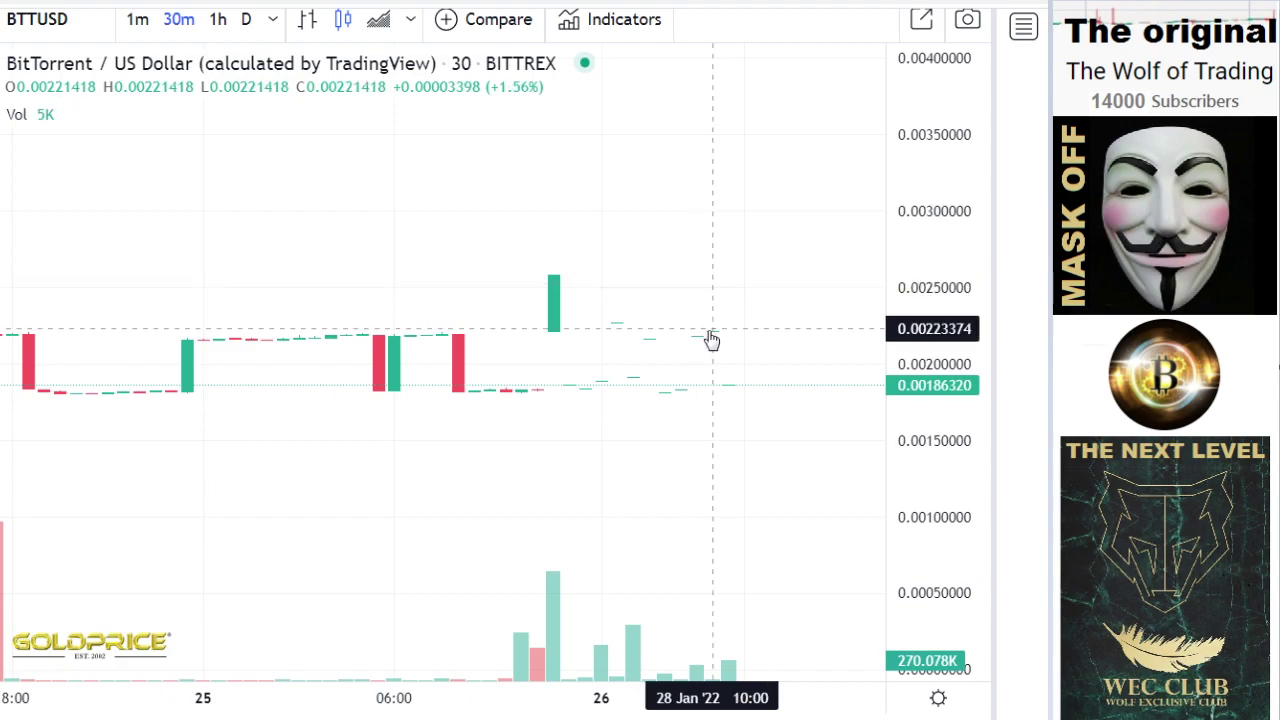
{"action": "scroll", "coordinate": [710, 350], "scroll_direction": "down", "scroll_amount": 1}
{"action": "scroll", "coordinate": [690, 310], "scroll_direction": "down", "scroll_amount": 2}
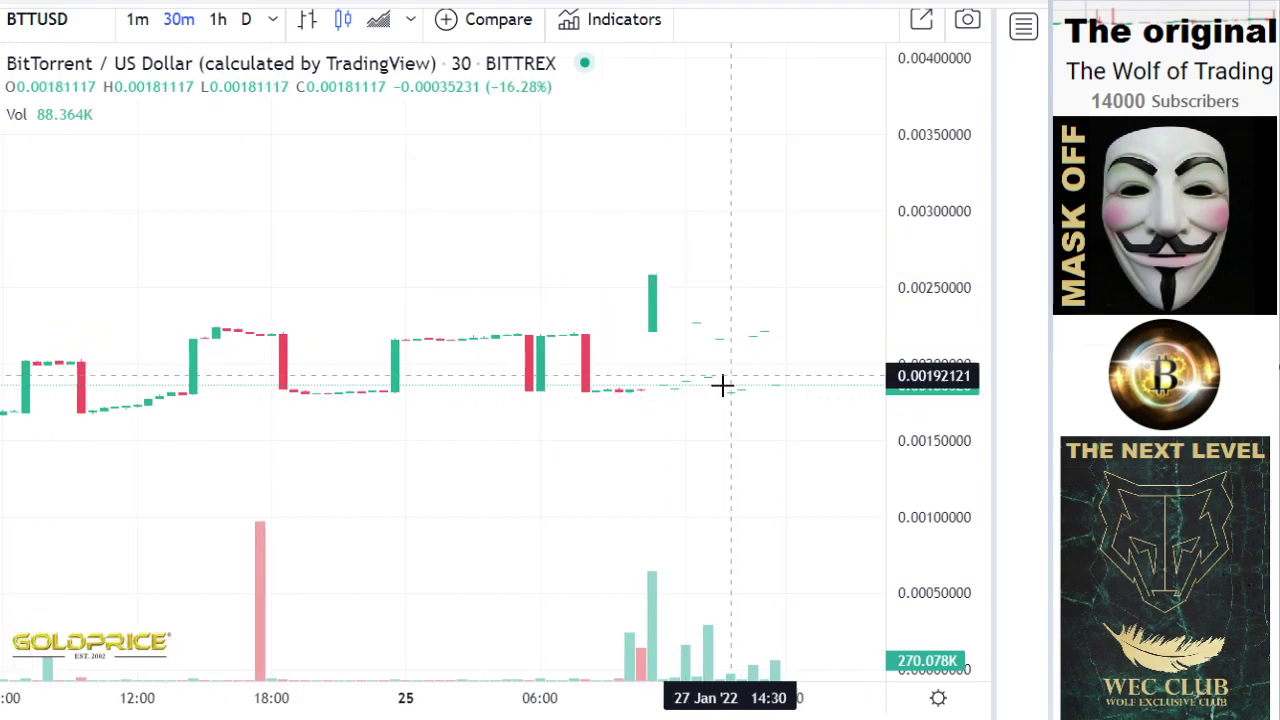
{"action": "scroll", "coordinate": [705, 402], "scroll_direction": "down", "scroll_amount": 1}
{"action": "scroll", "coordinate": [705, 402], "scroll_direction": "down", "scroll_amount": 5}
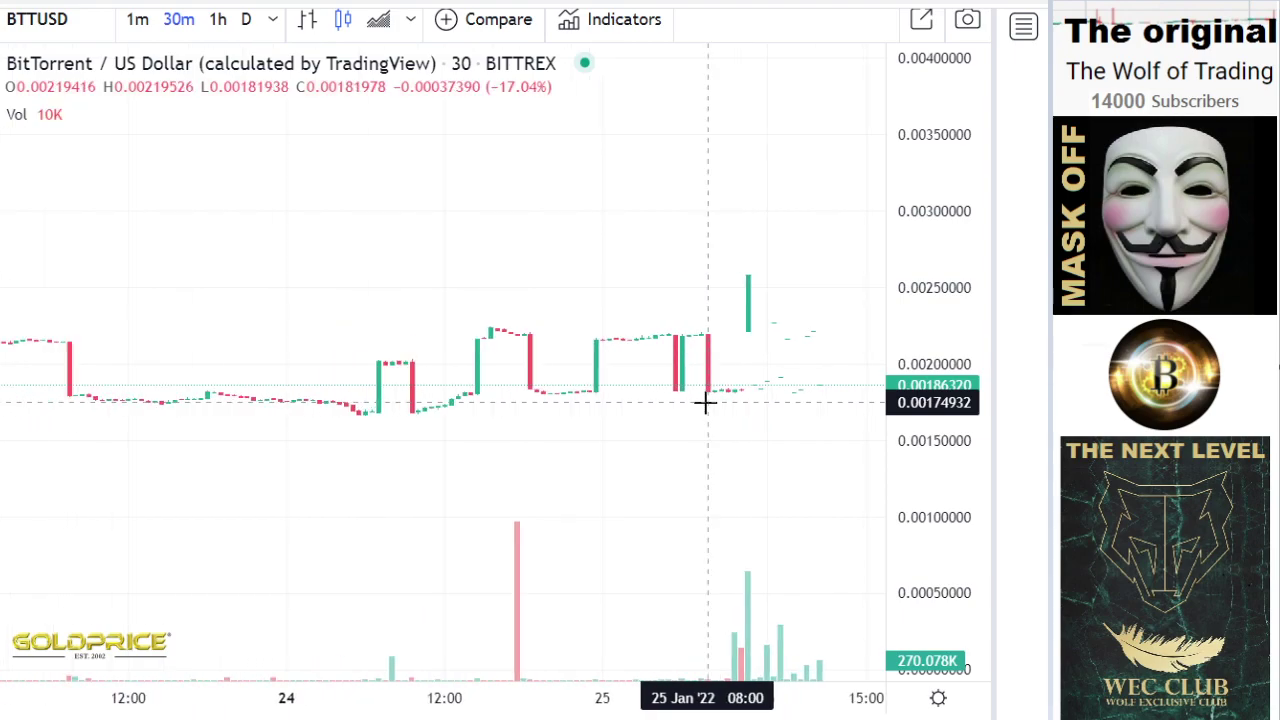
{"action": "scroll", "coordinate": [705, 402], "scroll_direction": "down", "scroll_amount": 5}
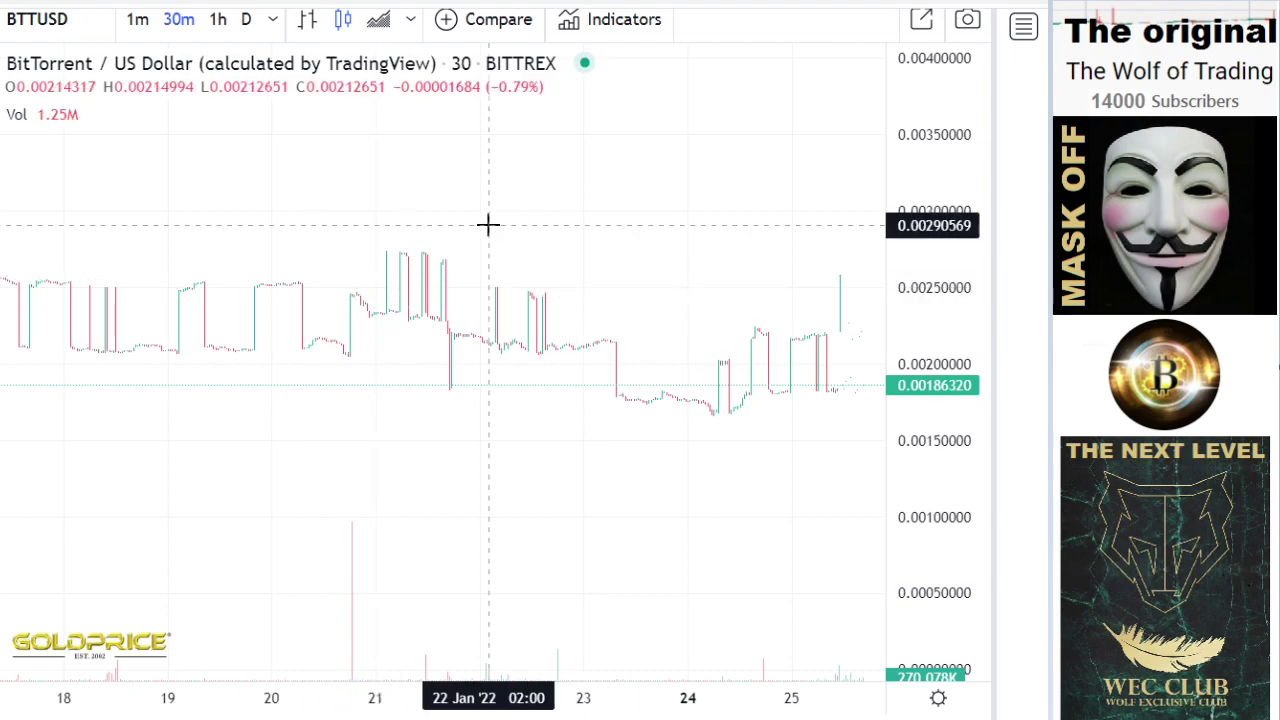
{"action": "scroll", "coordinate": [357, 220], "scroll_direction": "down", "scroll_amount": 3}
{"action": "scroll", "coordinate": [225, 435], "scroll_direction": "down", "scroll_amount": 1}
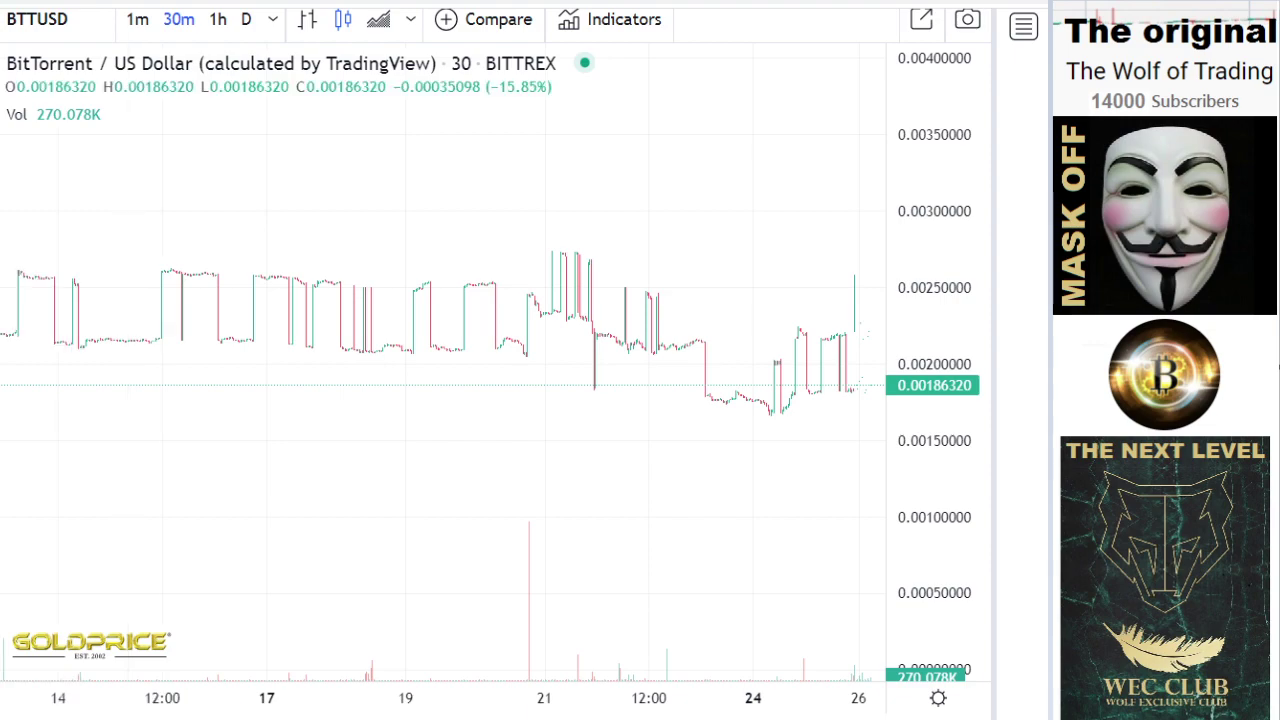
Step: Change to 4-hour candles and zoom out to span June 2021 to January 2022
{"action": "left_click", "coordinate": [273, 20]}
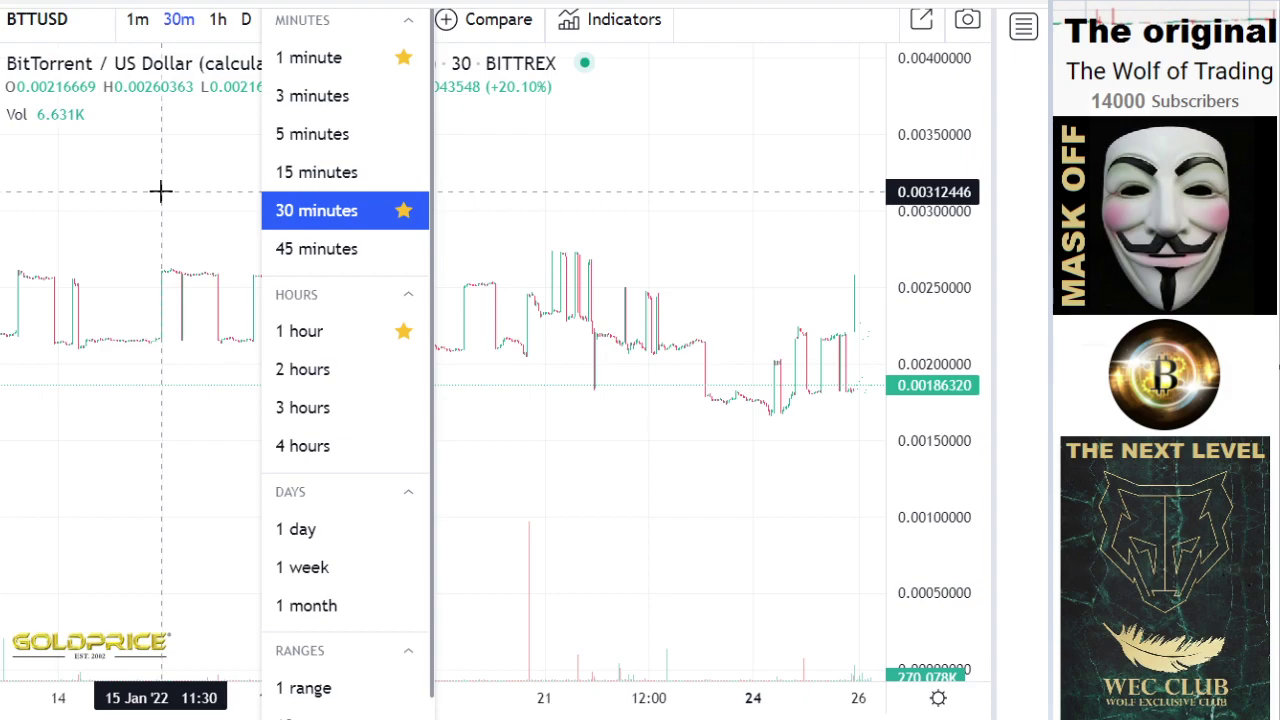
{"action": "left_click", "coordinate": [322, 446]}
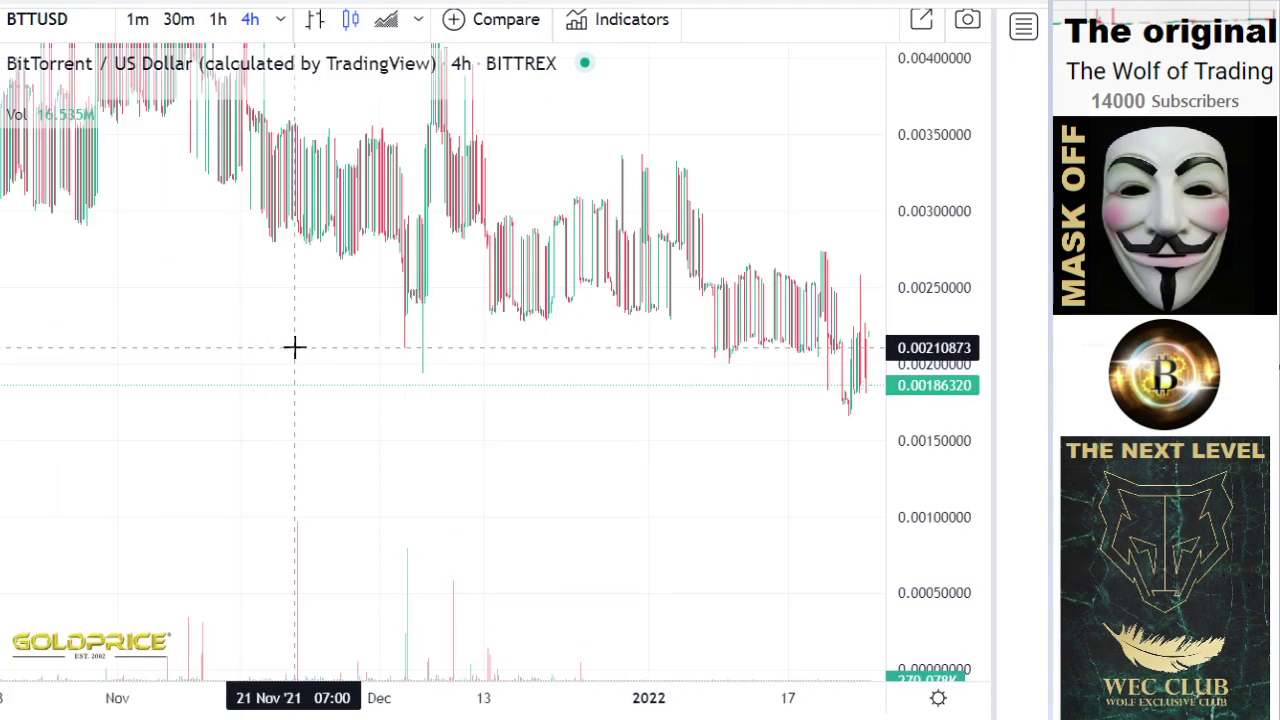
{"action": "scroll", "coordinate": [295, 347], "scroll_direction": "down", "scroll_amount": 5}
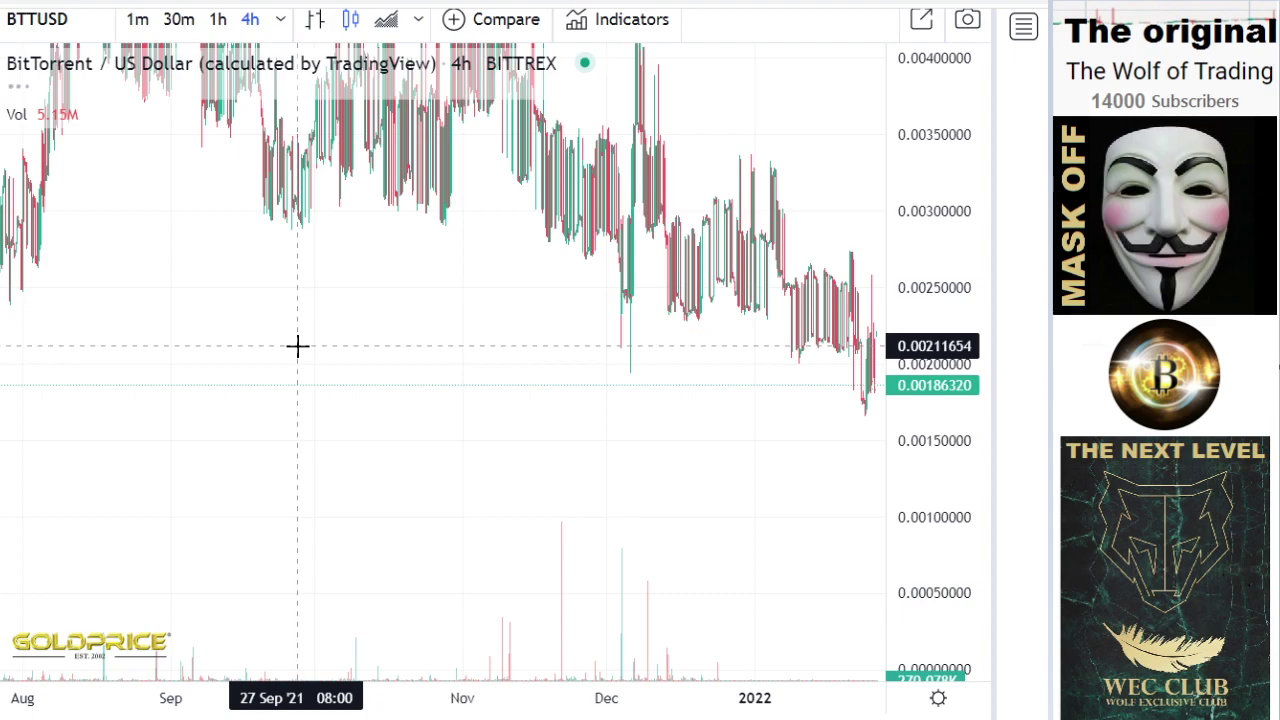
{"action": "scroll", "coordinate": [350, 348], "scroll_direction": "down", "scroll_amount": 2}
{"action": "scroll", "coordinate": [350, 348], "scroll_direction": "down", "scroll_amount": 3}
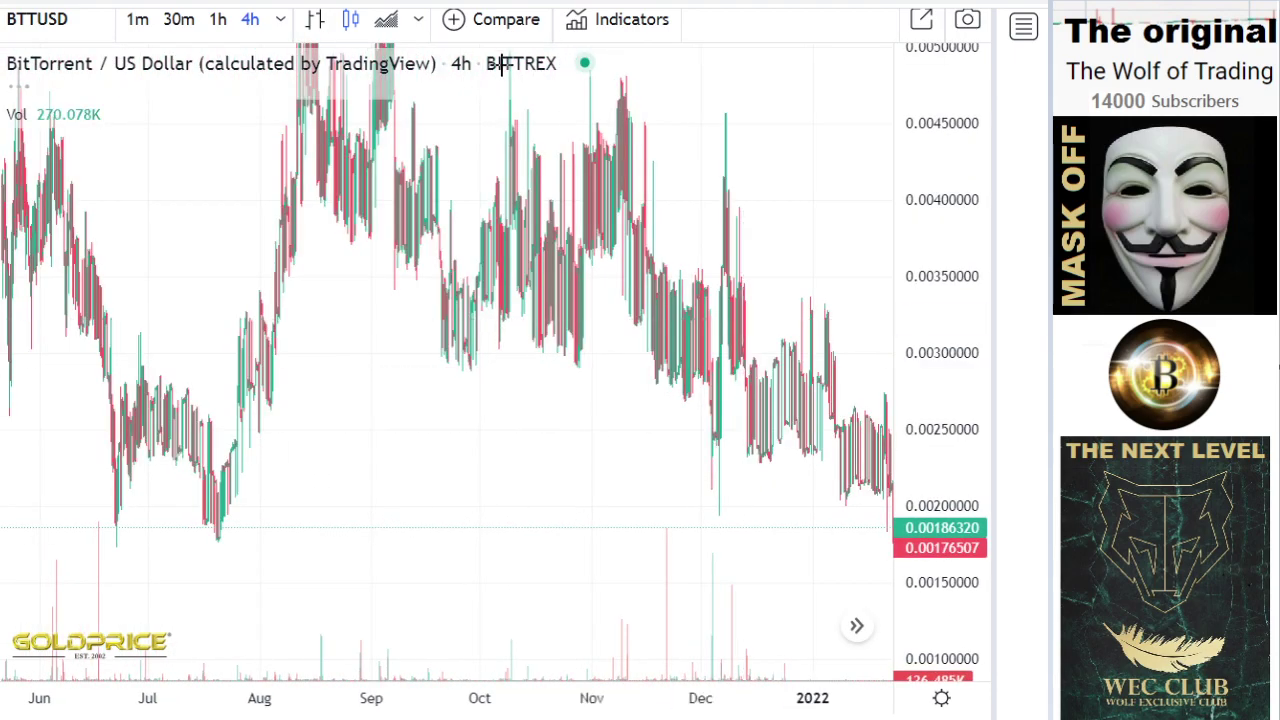
{"action": "left_click", "coordinate": [285, 22]}
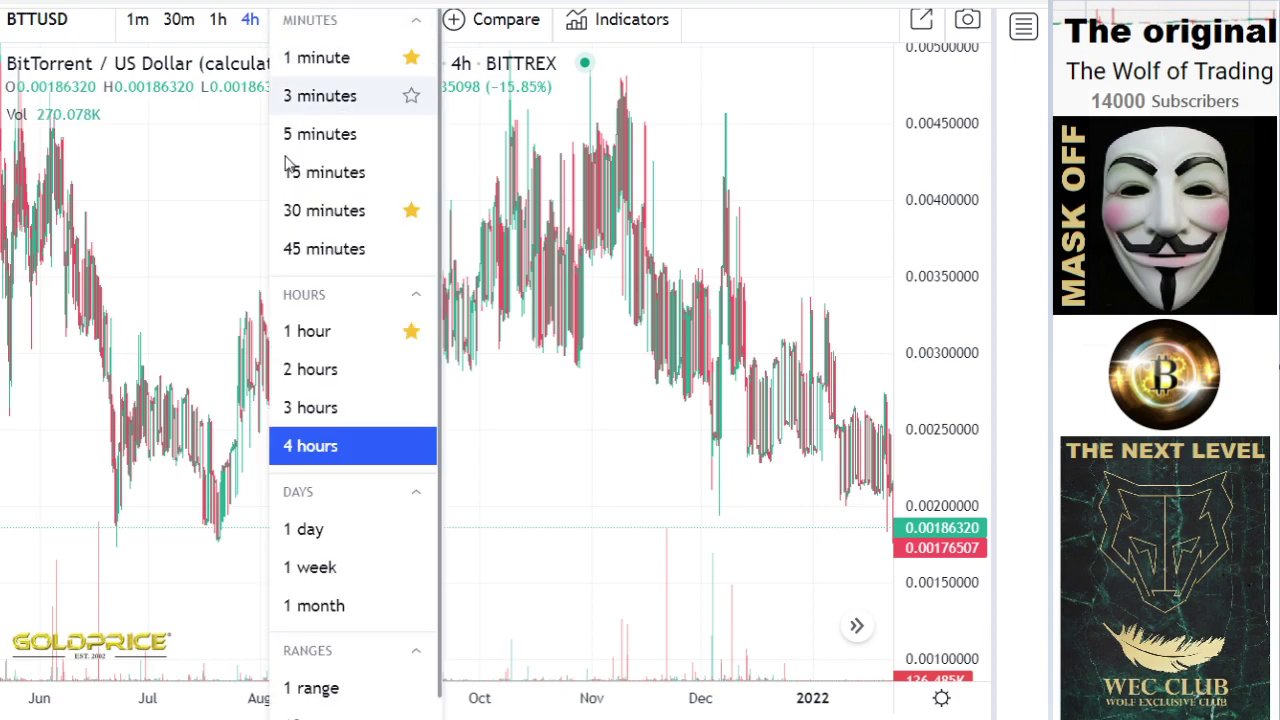
Step: Return BTTUSD to daily candles and pan across its full history from 2019 into early 2022
{"action": "left_click", "coordinate": [318, 529]}
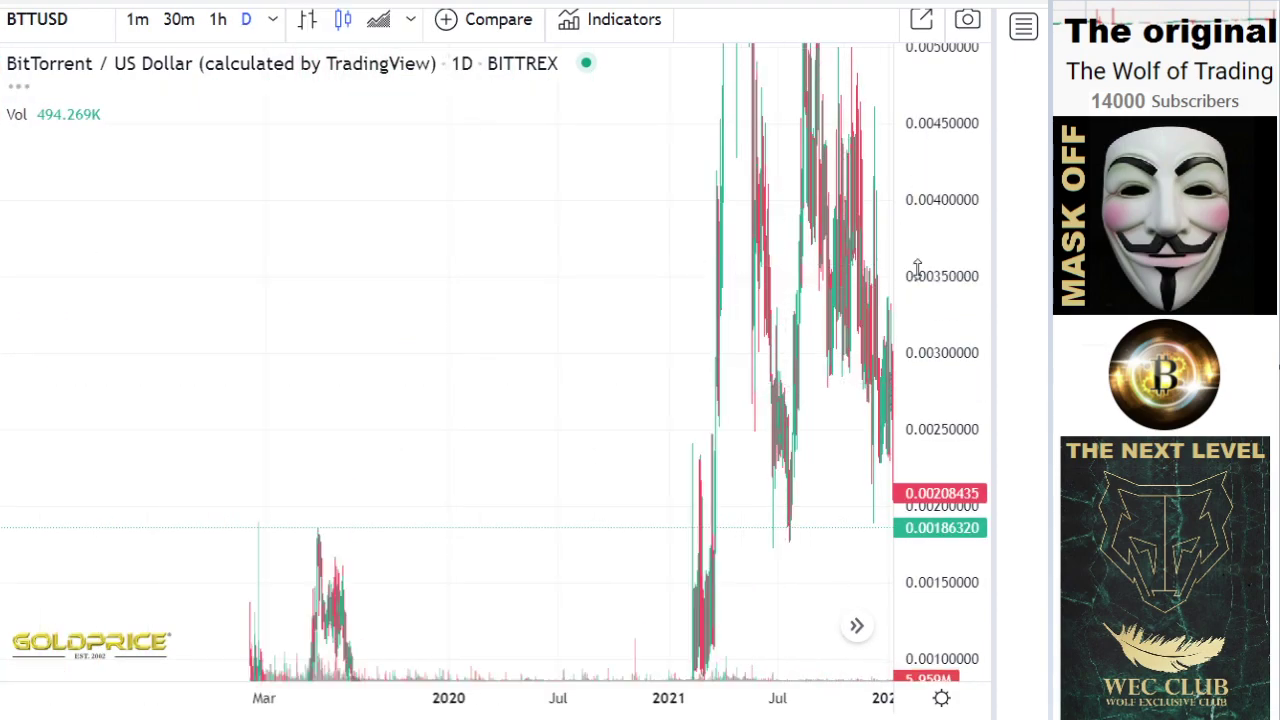
{"action": "left_click_drag", "start_coordinate": [543, 277], "coordinate": [246, 263]}
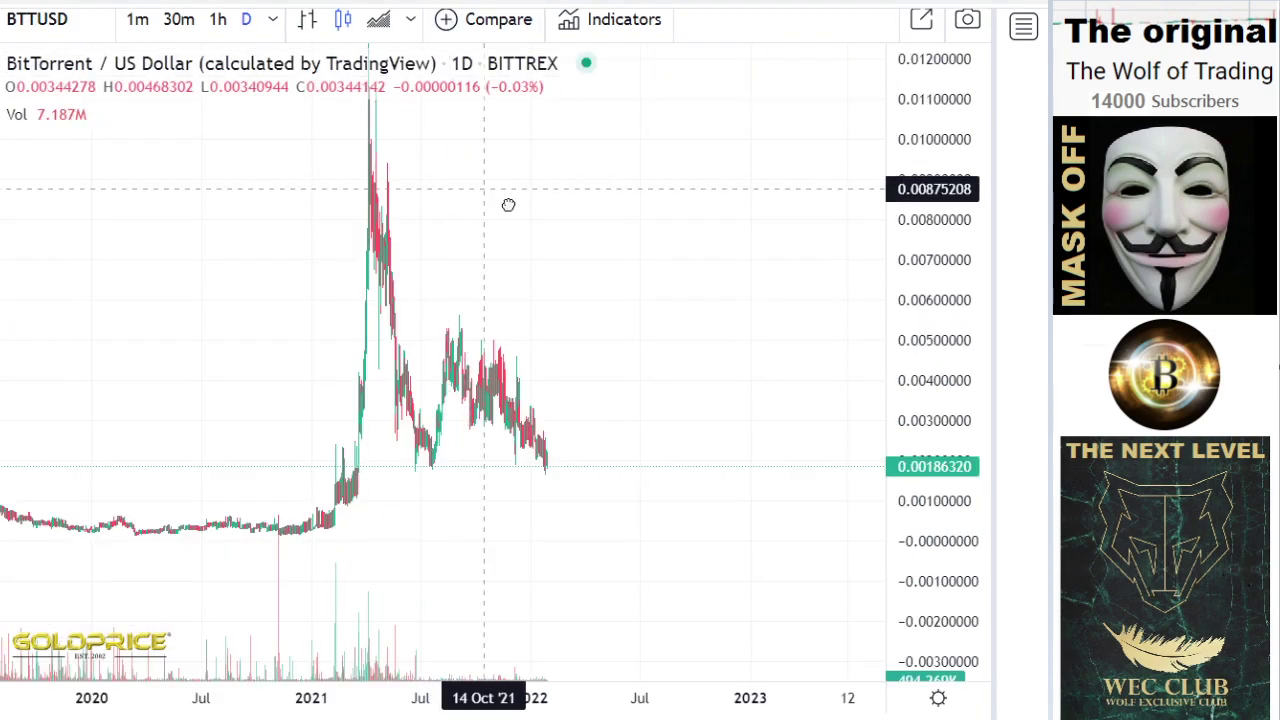
{"action": "left_click_drag", "start_coordinate": [506, 206], "coordinate": [604, 252]}
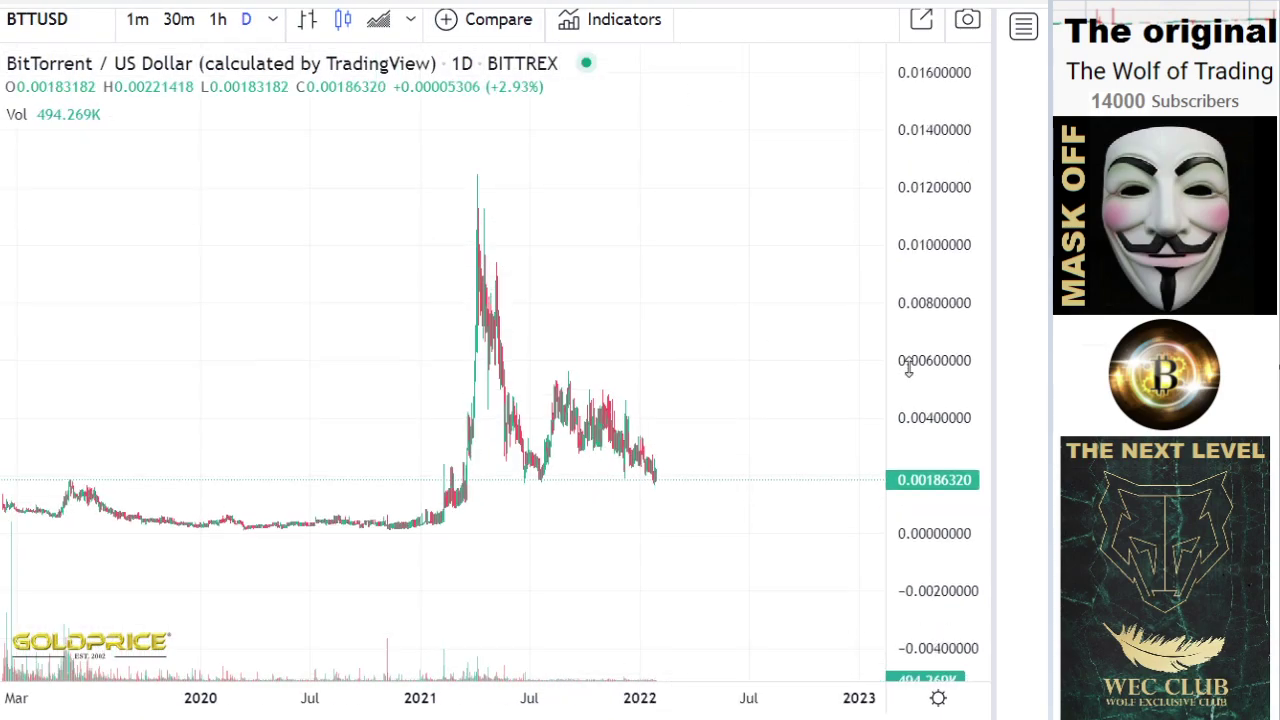
Step: Pan and zoom the daily chart to centre the 2021 rally
{"action": "left_click_drag", "start_coordinate": [908, 366], "coordinate": [906, 380]}
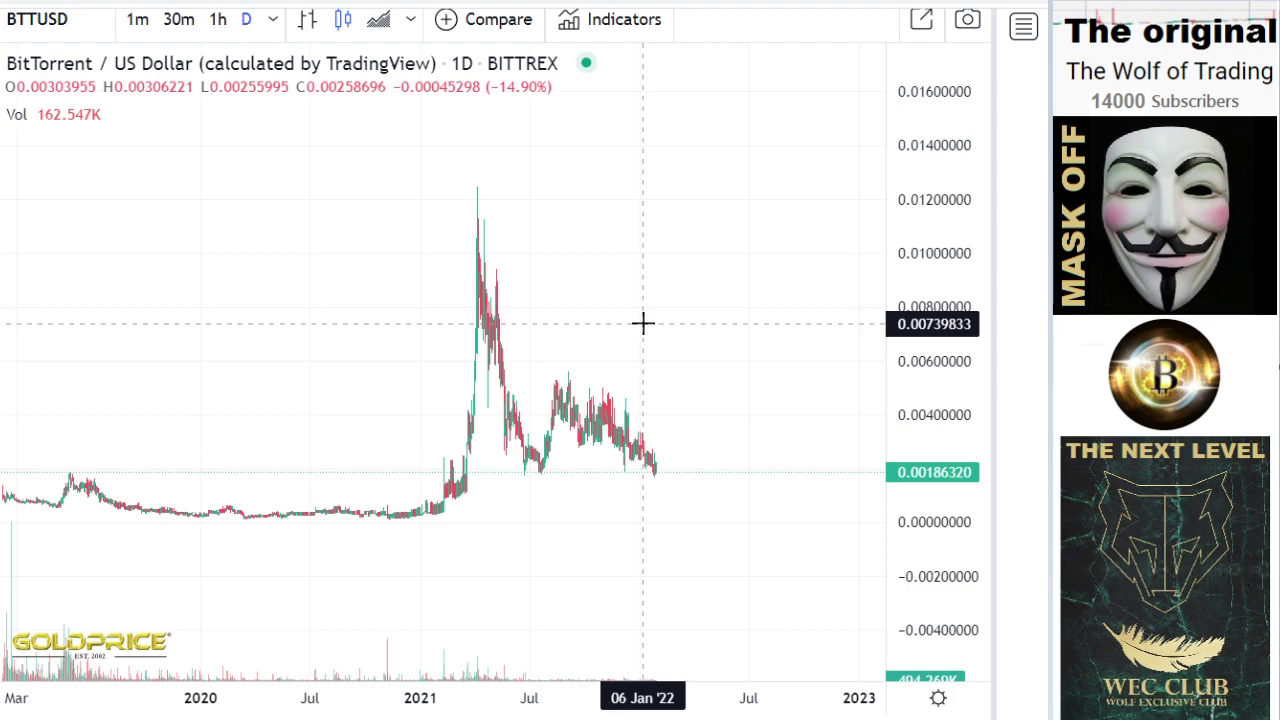
{"action": "left_click_drag", "start_coordinate": [651, 337], "coordinate": [743, 297]}
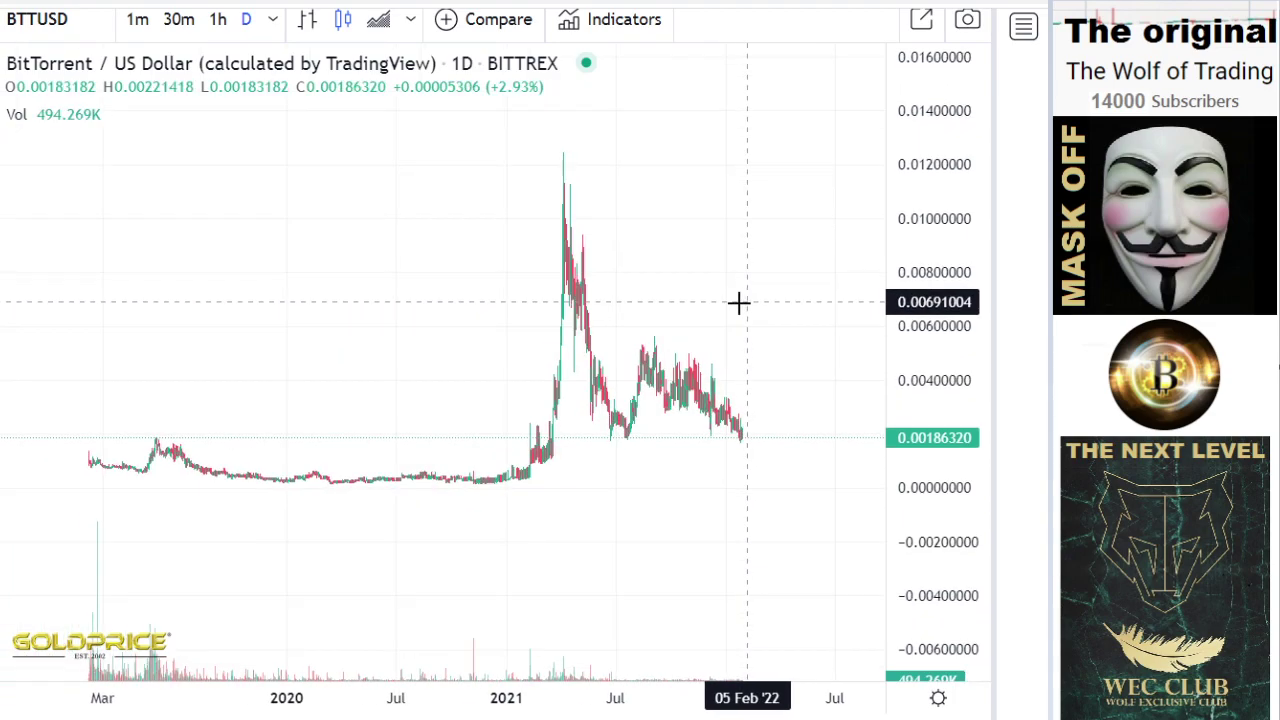
{"action": "scroll", "coordinate": [704, 342], "scroll_direction": "up", "scroll_amount": 5}
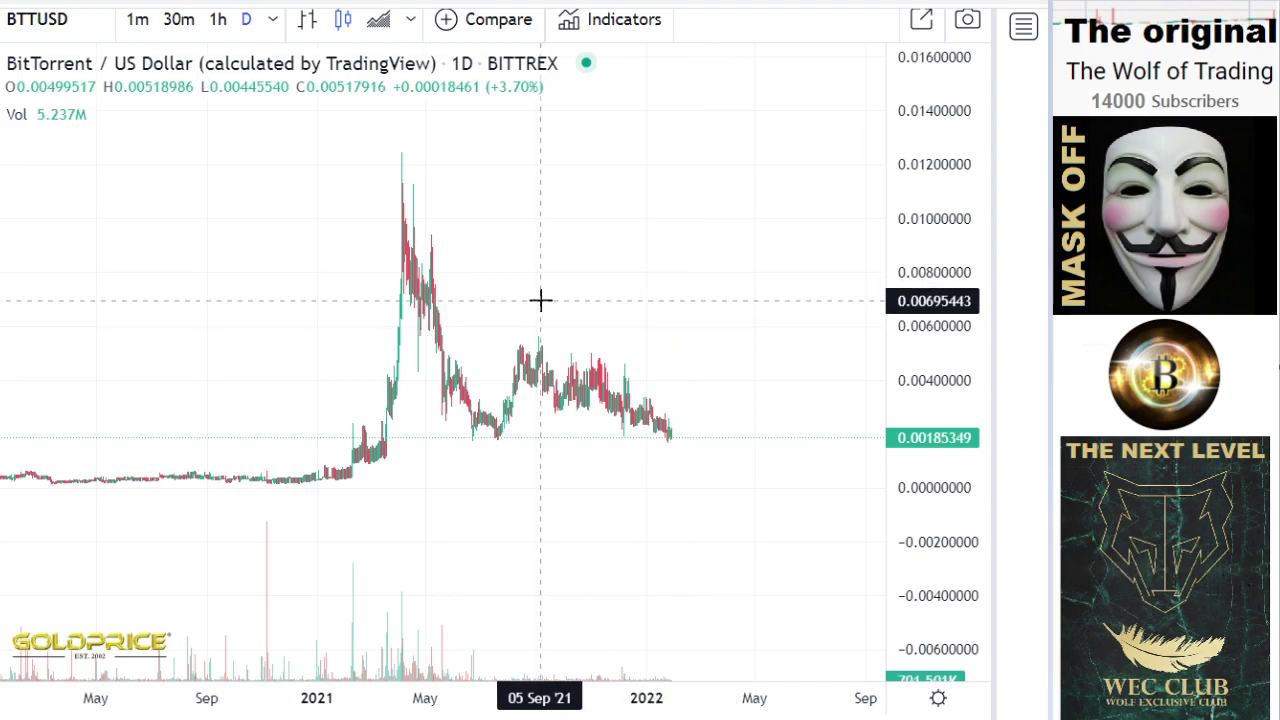
{"action": "scroll", "coordinate": [541, 300], "scroll_direction": "up", "scroll_amount": 2}
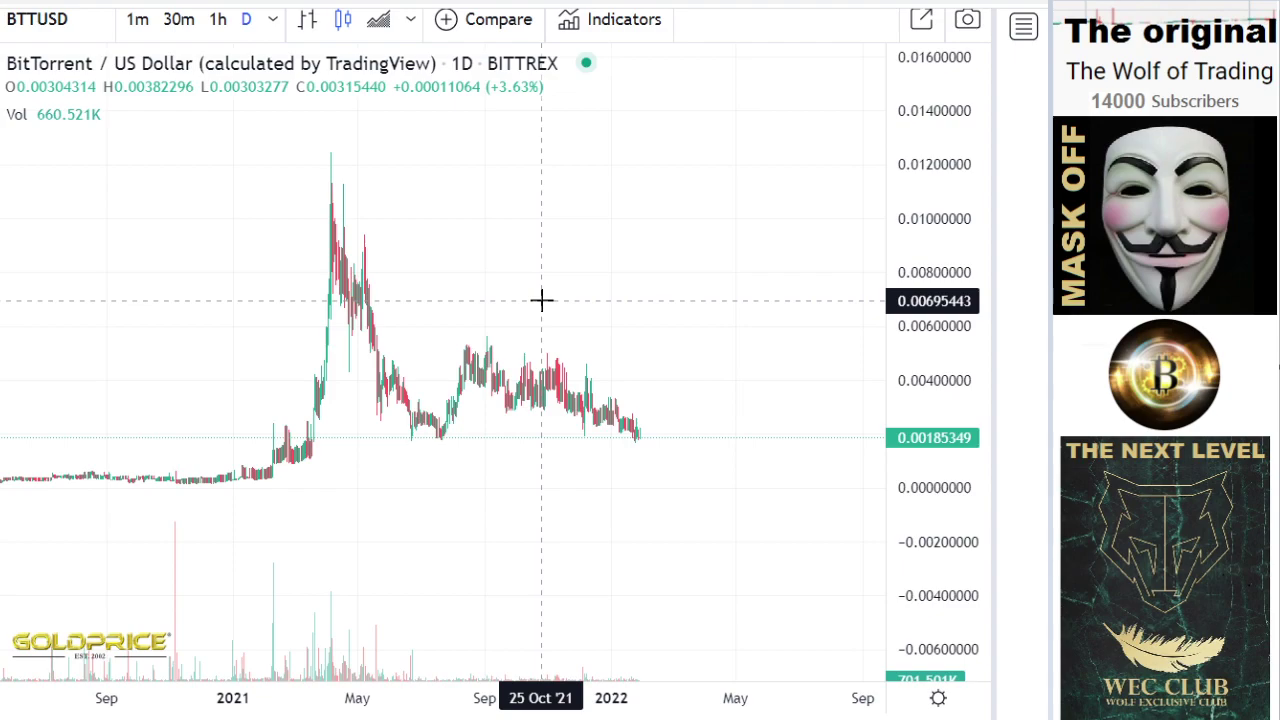
{"action": "left_click_drag", "start_coordinate": [546, 302], "coordinate": [613, 320]}
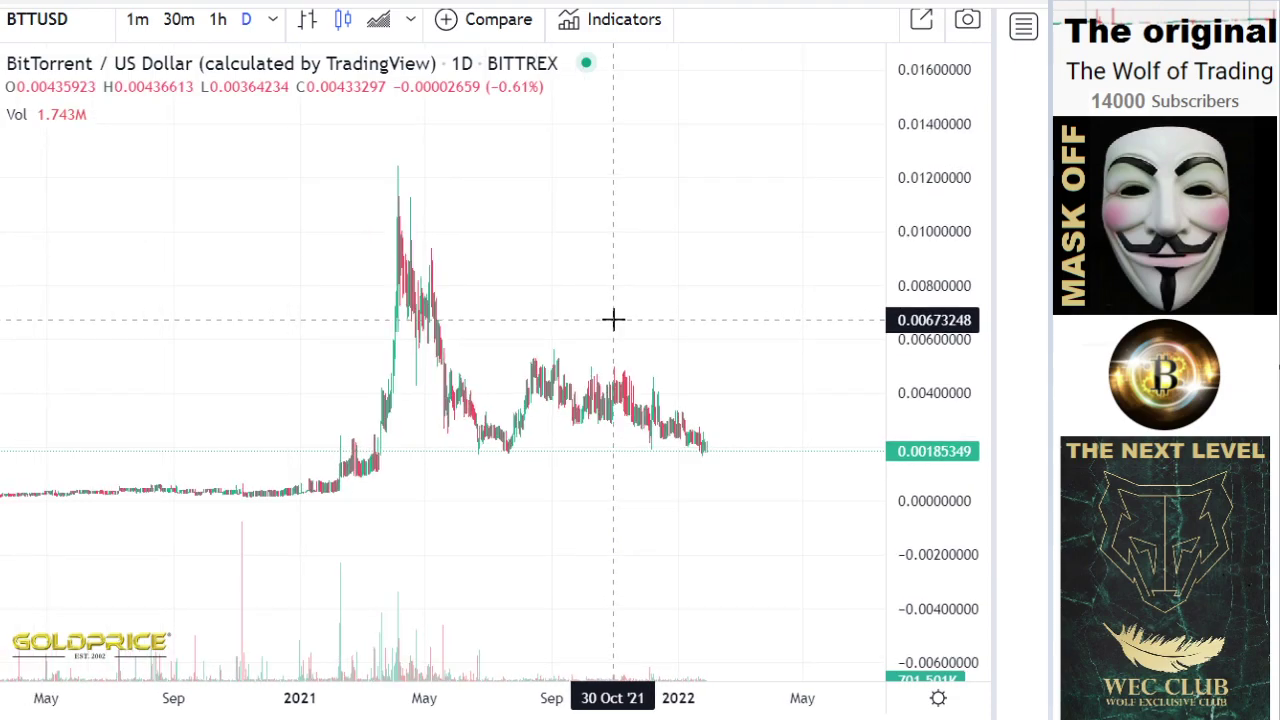
{"action": "scroll", "coordinate": [613, 320], "scroll_direction": "down", "scroll_amount": 4}
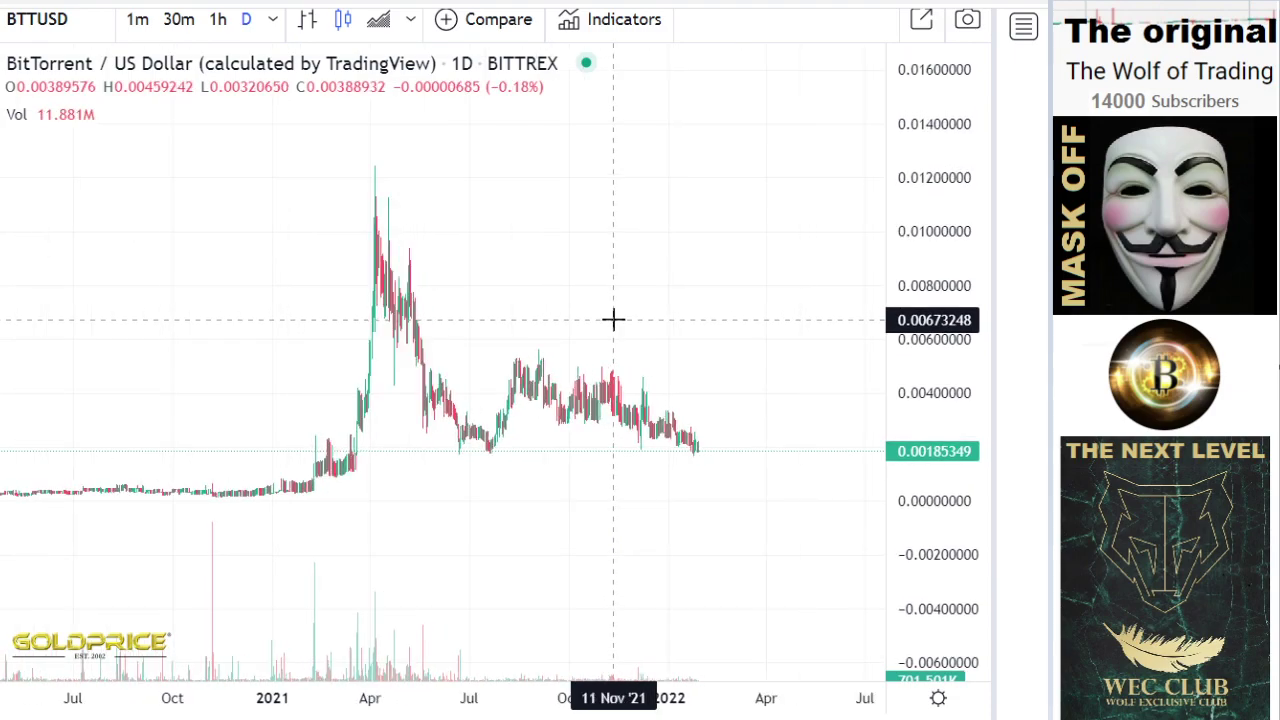
{"action": "scroll", "coordinate": [600, 337], "scroll_direction": "down", "scroll_amount": 1}
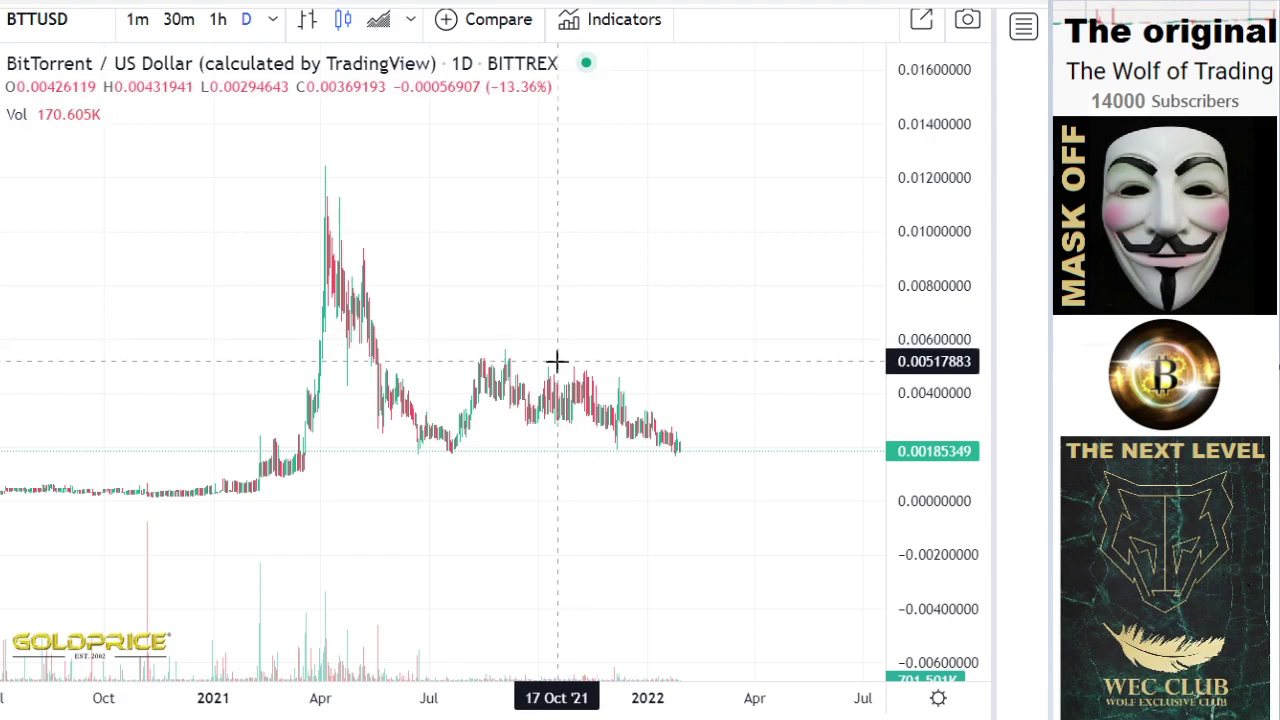
{"action": "left_click_drag", "start_coordinate": [566, 364], "coordinate": [657, 363]}
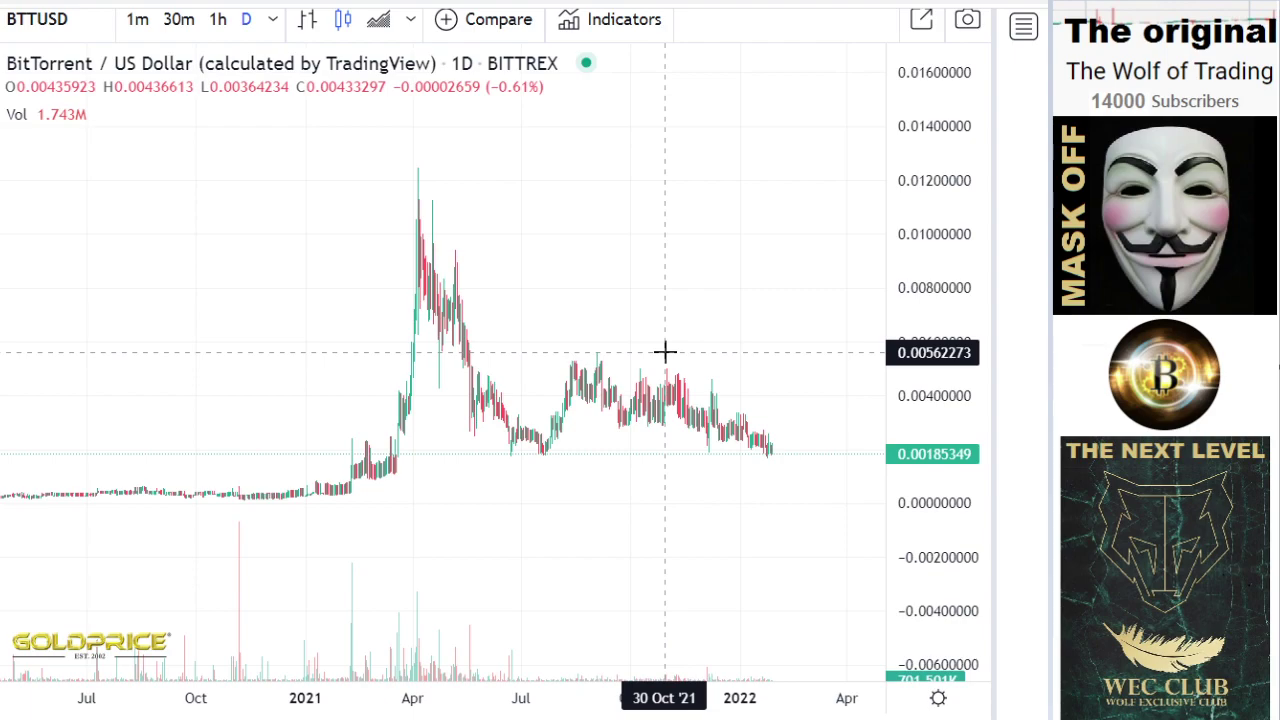
Step: Reframe the chart to bring the late-2020 lows and the most recent bars into view
{"action": "scroll", "coordinate": [665, 351], "scroll_direction": "right", "scroll_amount": 5}
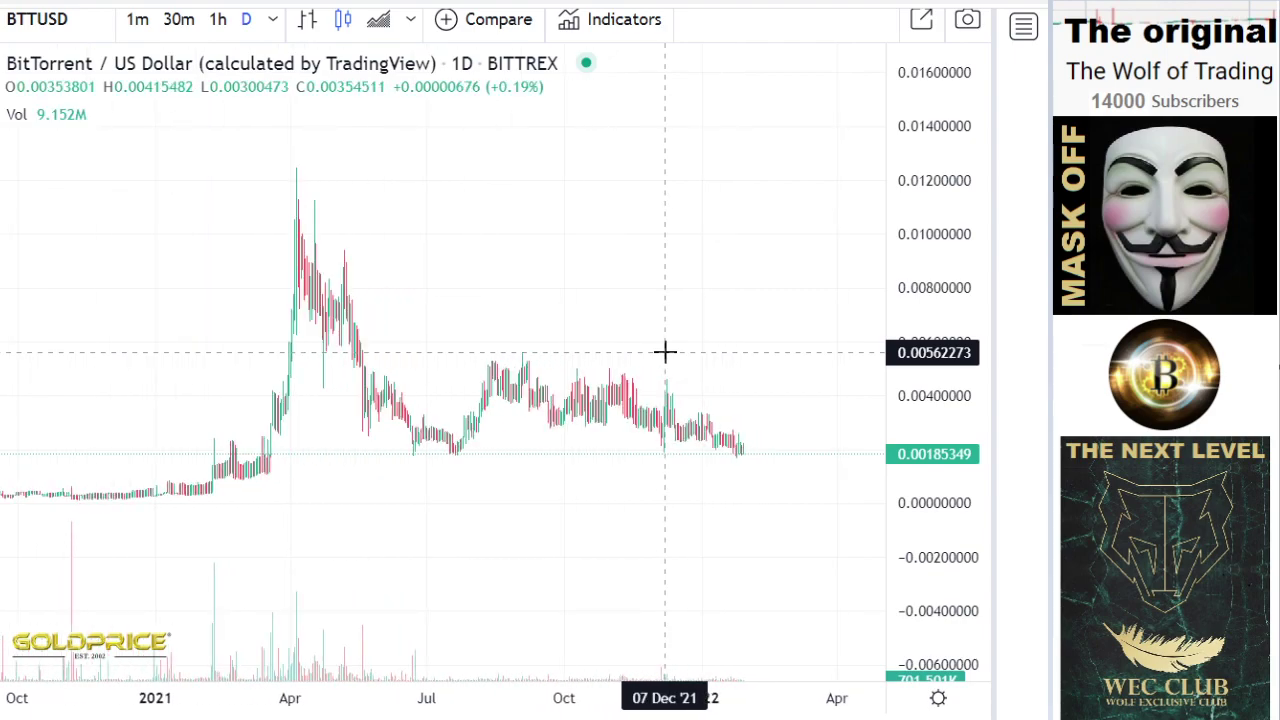
{"action": "scroll", "coordinate": [663, 351], "scroll_direction": "left", "scroll_amount": 5}
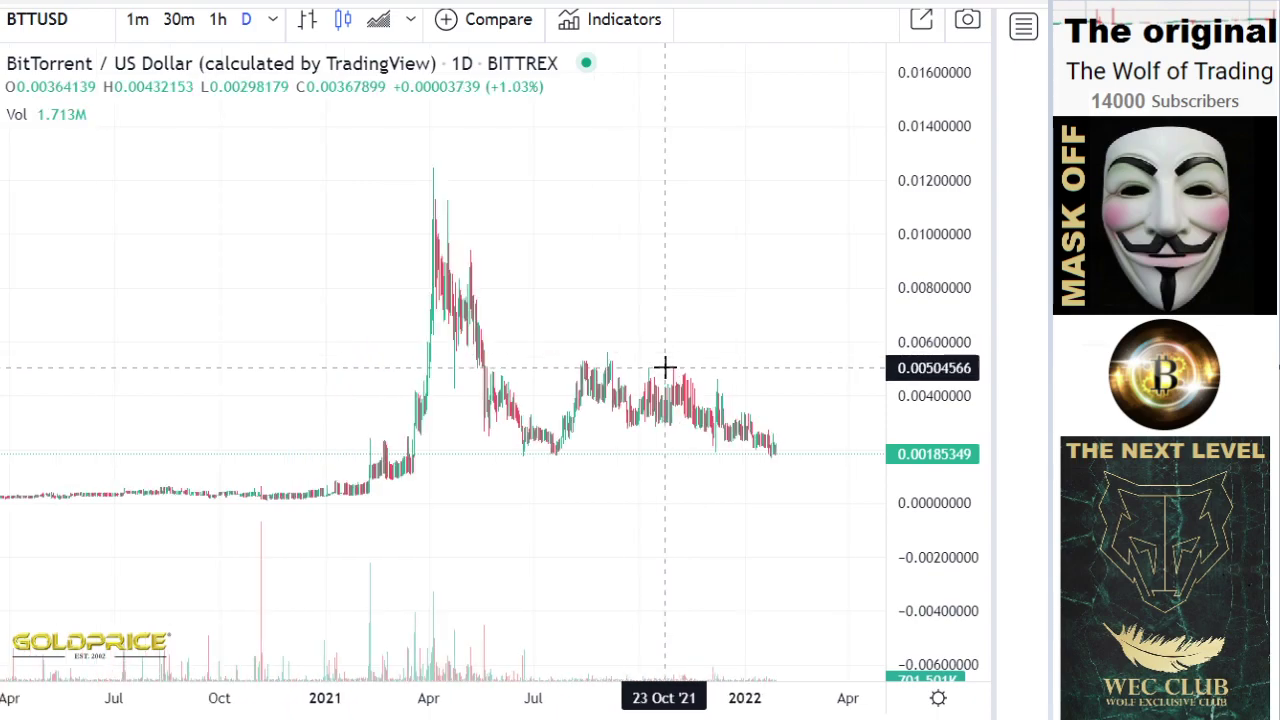
{"action": "left_click_drag", "start_coordinate": [625, 368], "coordinate": [574, 363]}
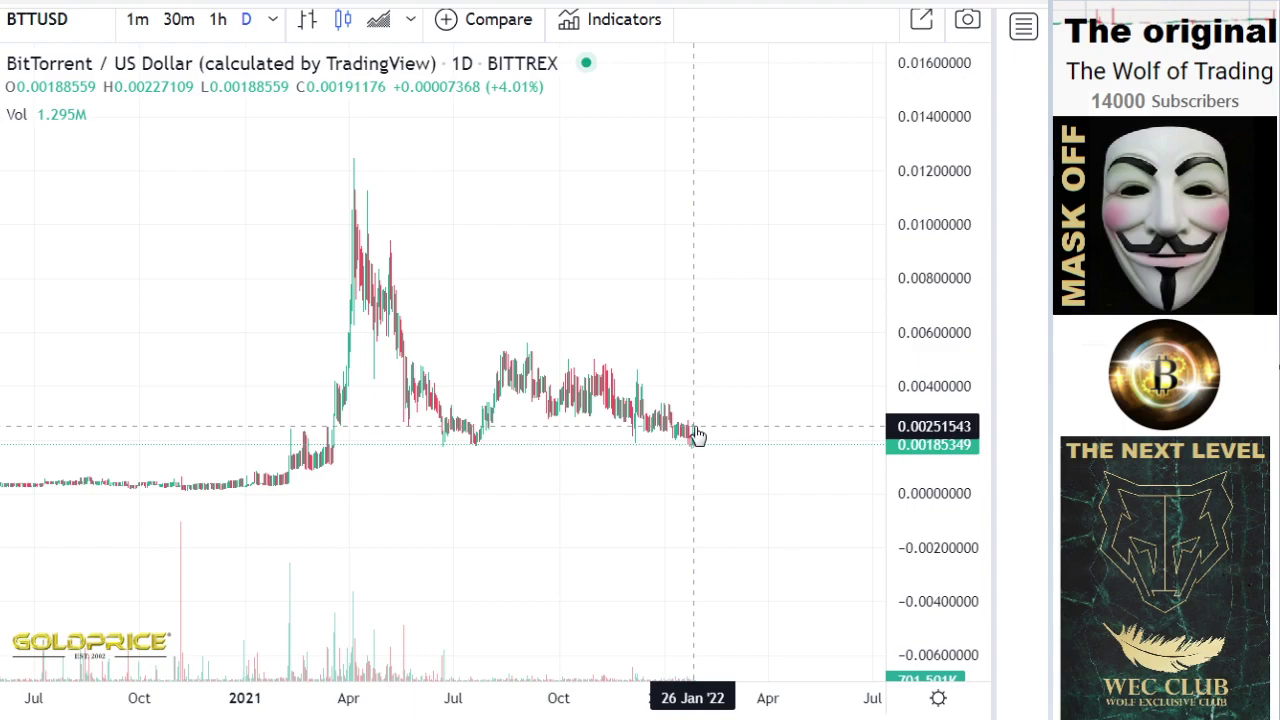
{"action": "scroll", "coordinate": [697, 437], "scroll_direction": "down", "scroll_amount": 5}
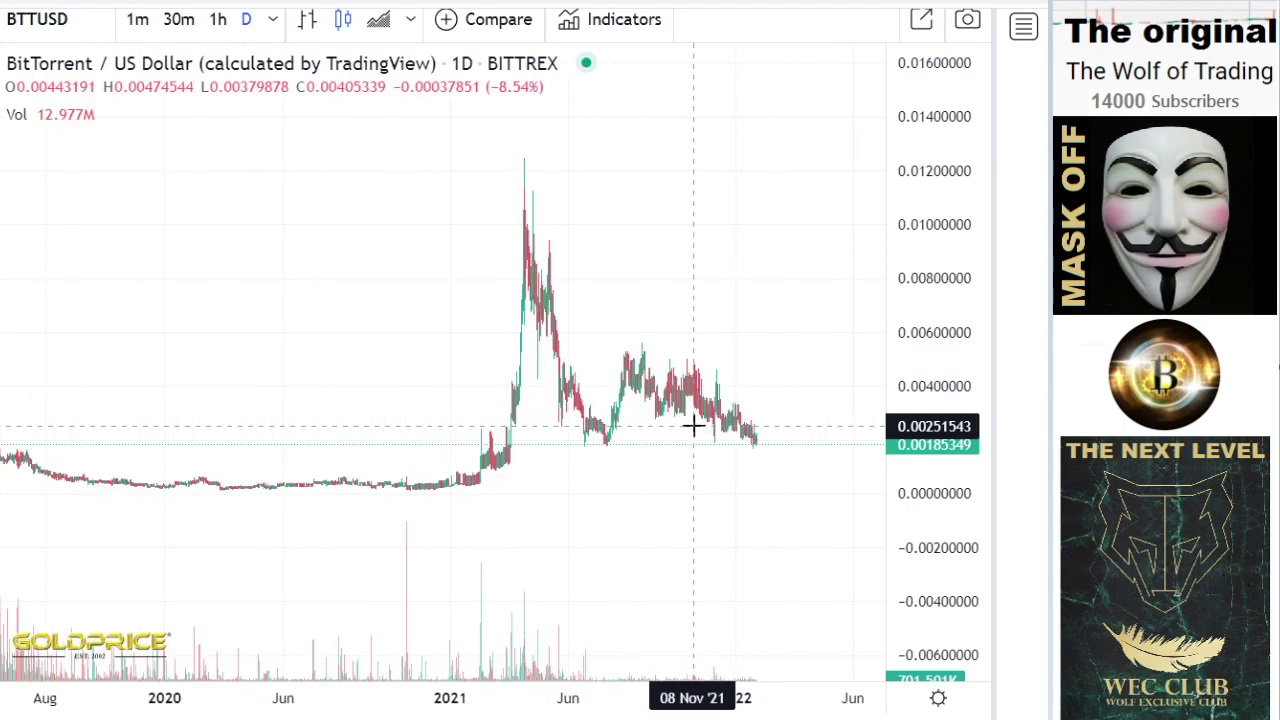
{"action": "left_click_drag", "start_coordinate": [686, 431], "coordinate": [537, 398]}
{"action": "left_click_drag", "start_coordinate": [349, 300], "coordinate": [414, 346]}
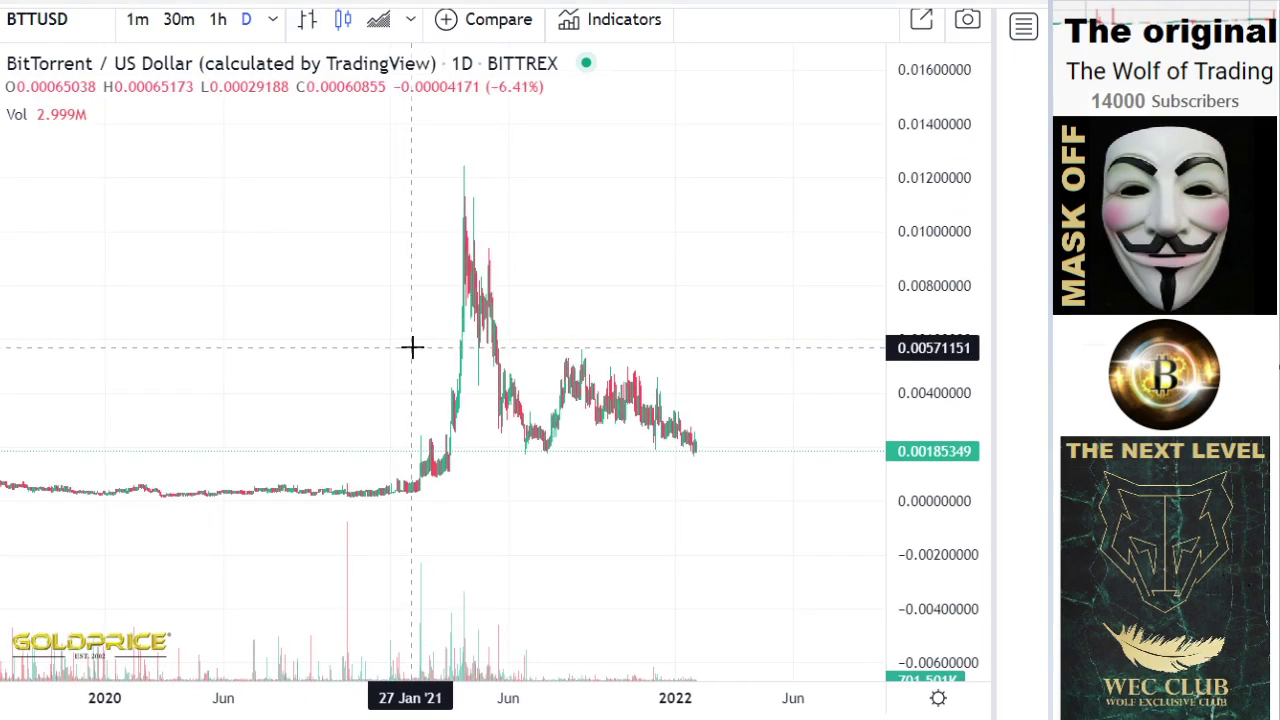
{"action": "scroll", "coordinate": [515, 420], "scroll_direction": "up", "scroll_amount": 3}
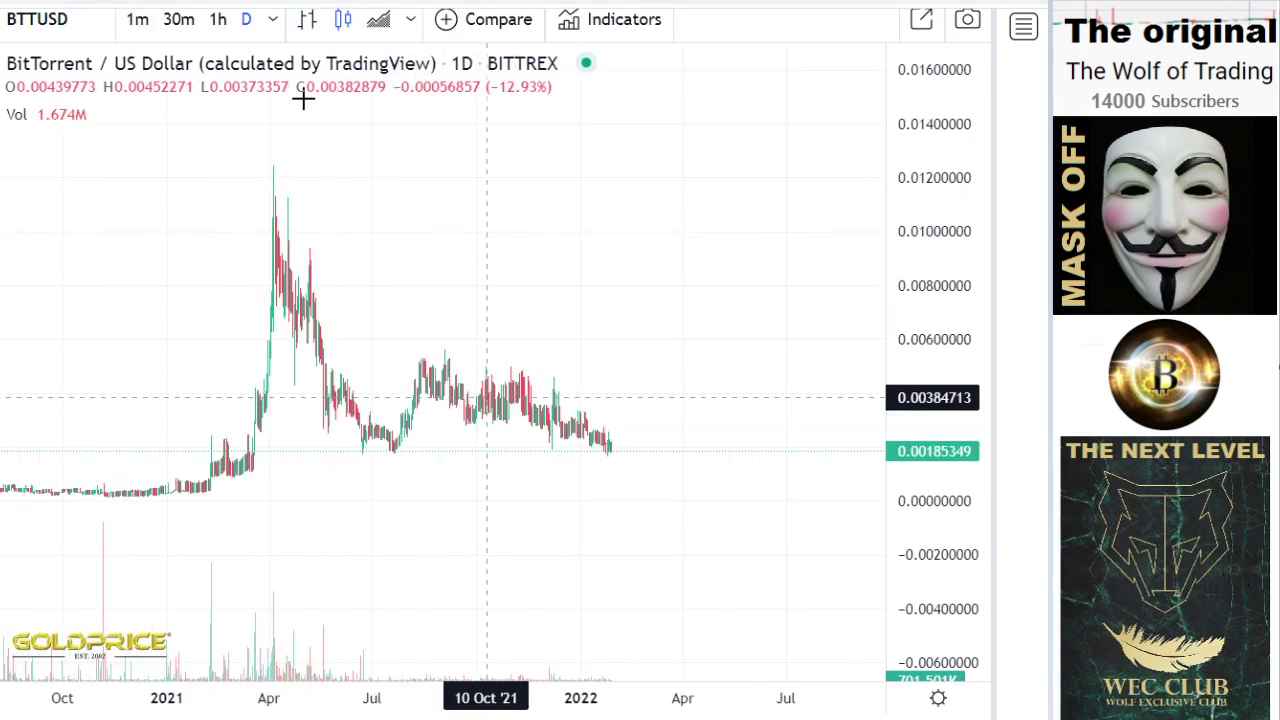
{"action": "left_click_drag", "start_coordinate": [421, 223], "coordinate": [552, 245]}
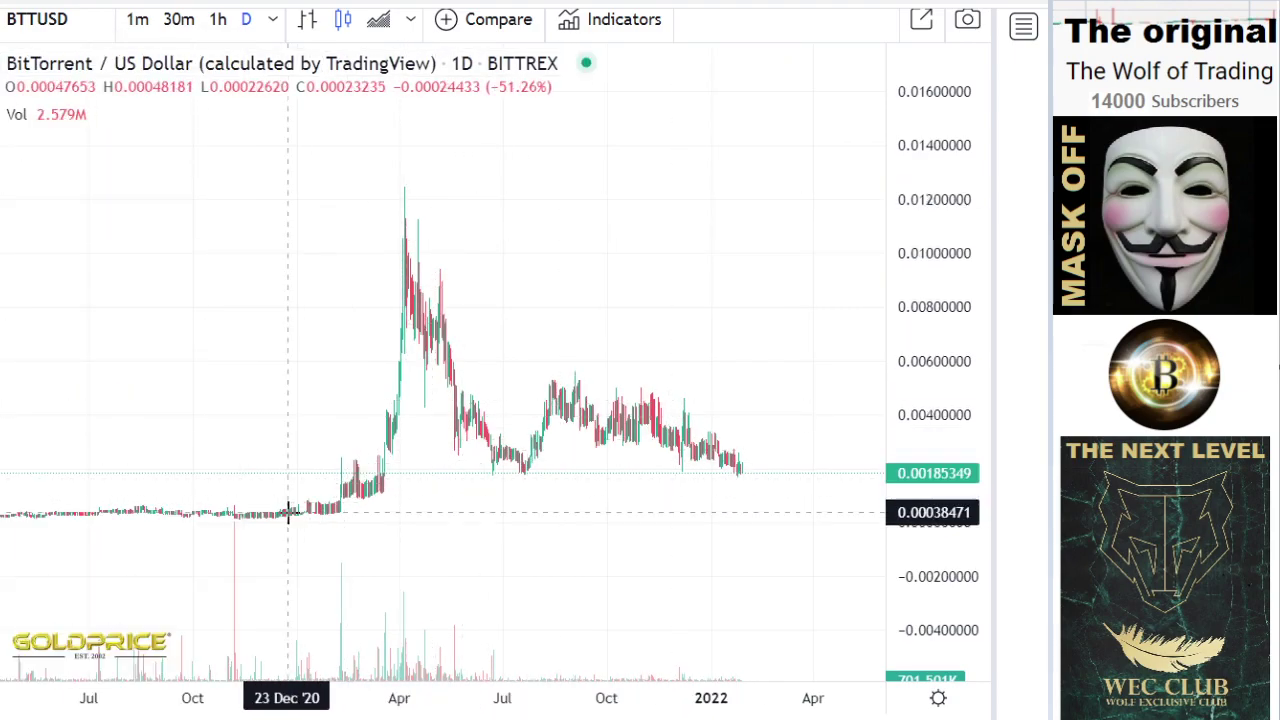
Step: Anchor the end of the rising support line in mid-March 2022
{"action": "left_click", "coordinate": [791, 478]}
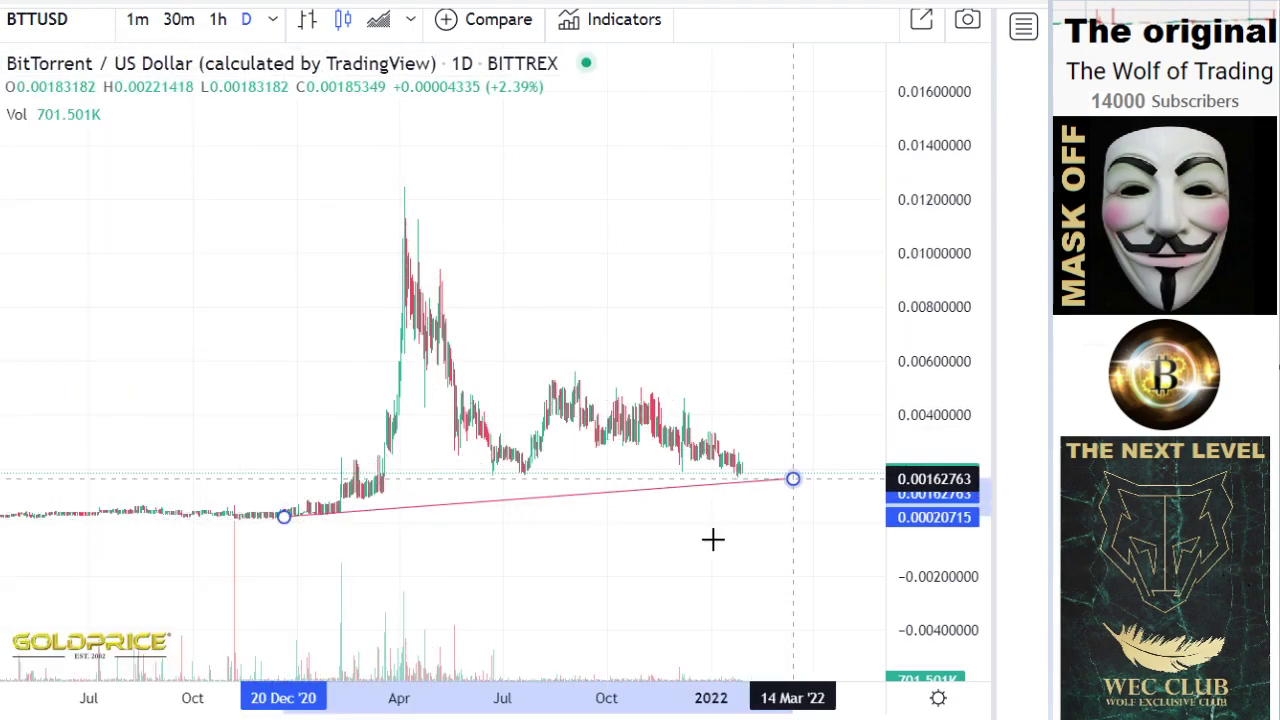
{"action": "scroll", "coordinate": [704, 533], "scroll_direction": "up", "scroll_amount": 1}
{"action": "scroll", "coordinate": [704, 533], "scroll_direction": "up", "scroll_amount": 2}
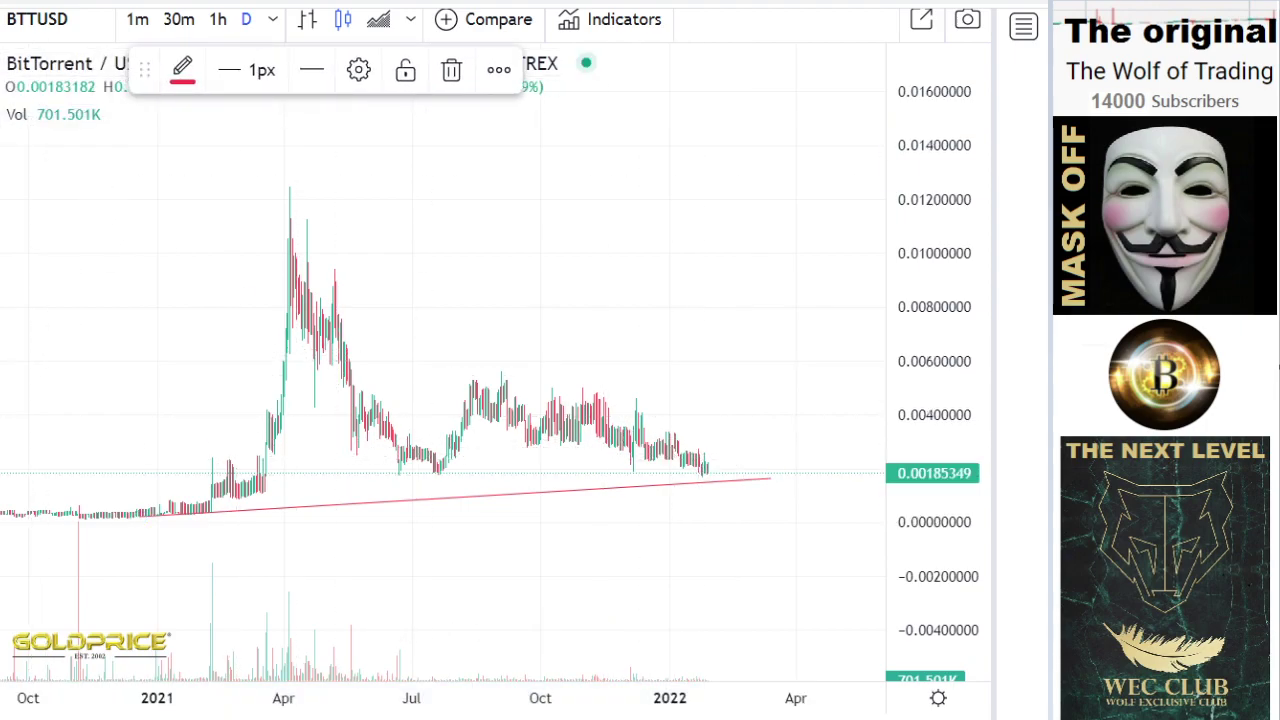
Step: Draw a falling trend line from the April 2021 peak down to around April 2022
{"action": "mouse_move", "coordinate": [24, 78]}
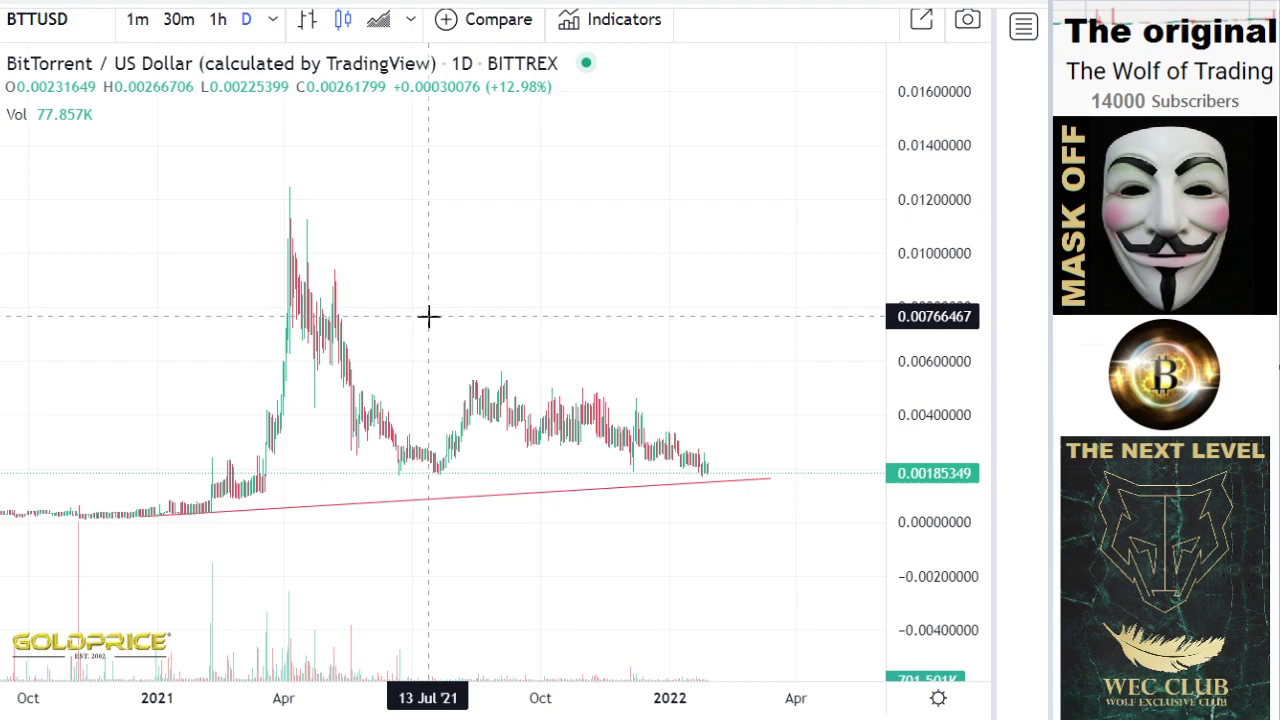
{"action": "left_click", "coordinate": [310, 263]}
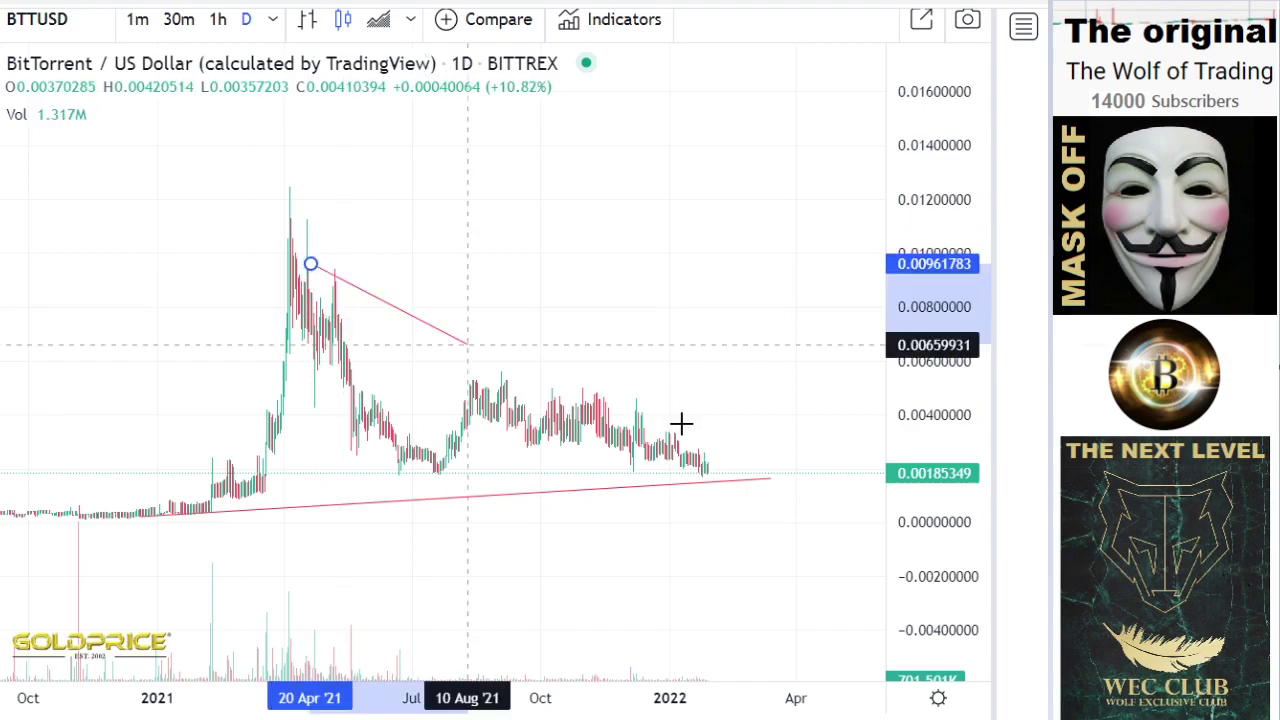
{"action": "left_click", "coordinate": [818, 487]}
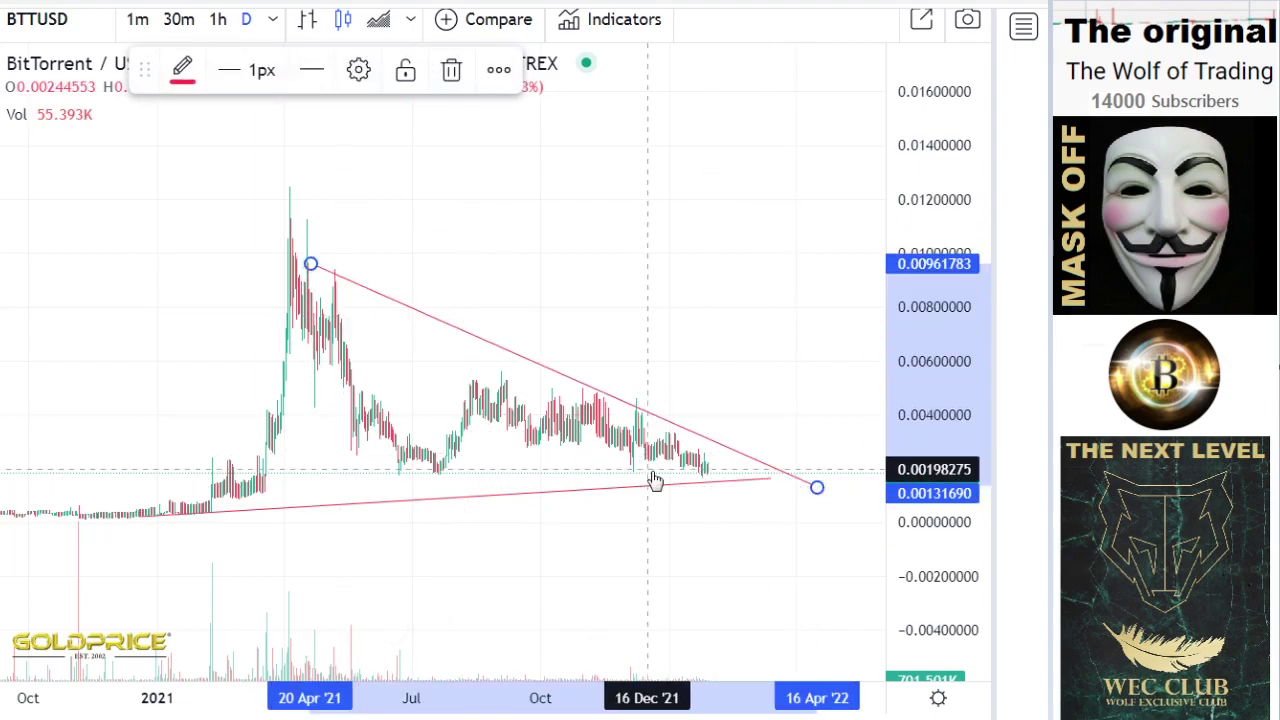
{"action": "scroll", "coordinate": [669, 500], "scroll_direction": "down", "scroll_amount": 2}
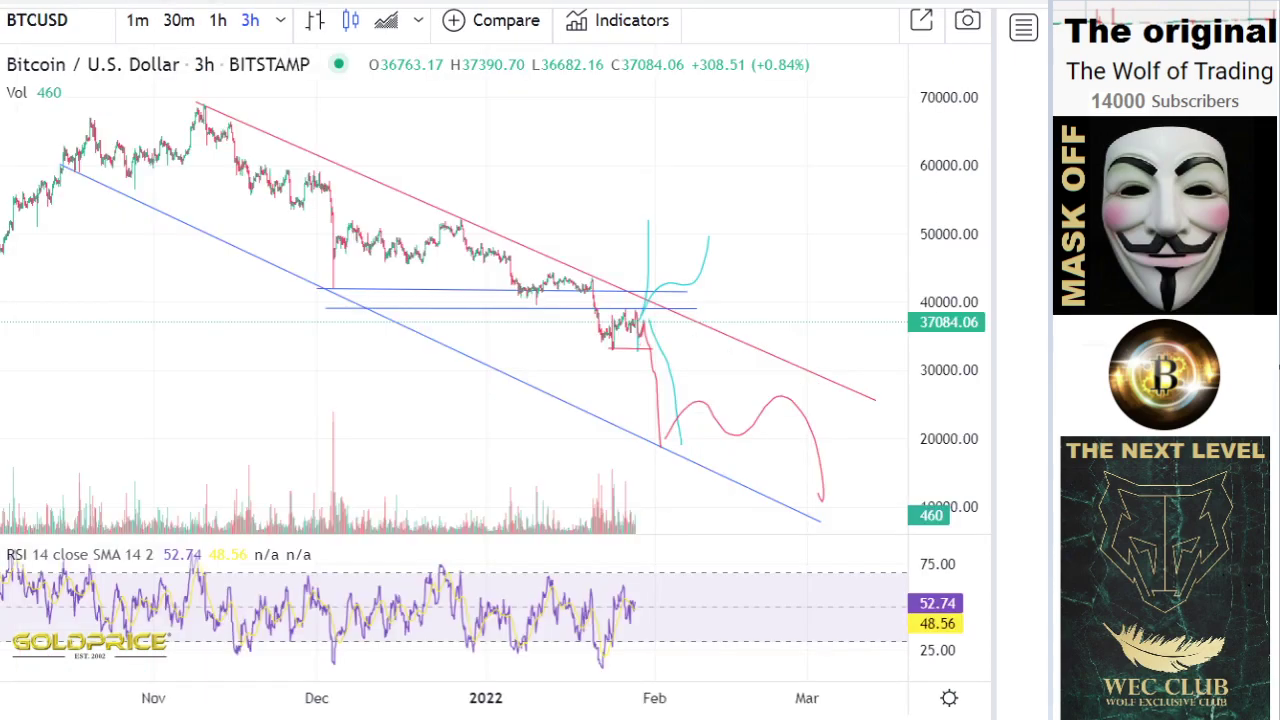
{"action": "left_click", "coordinate": [60, 57]}
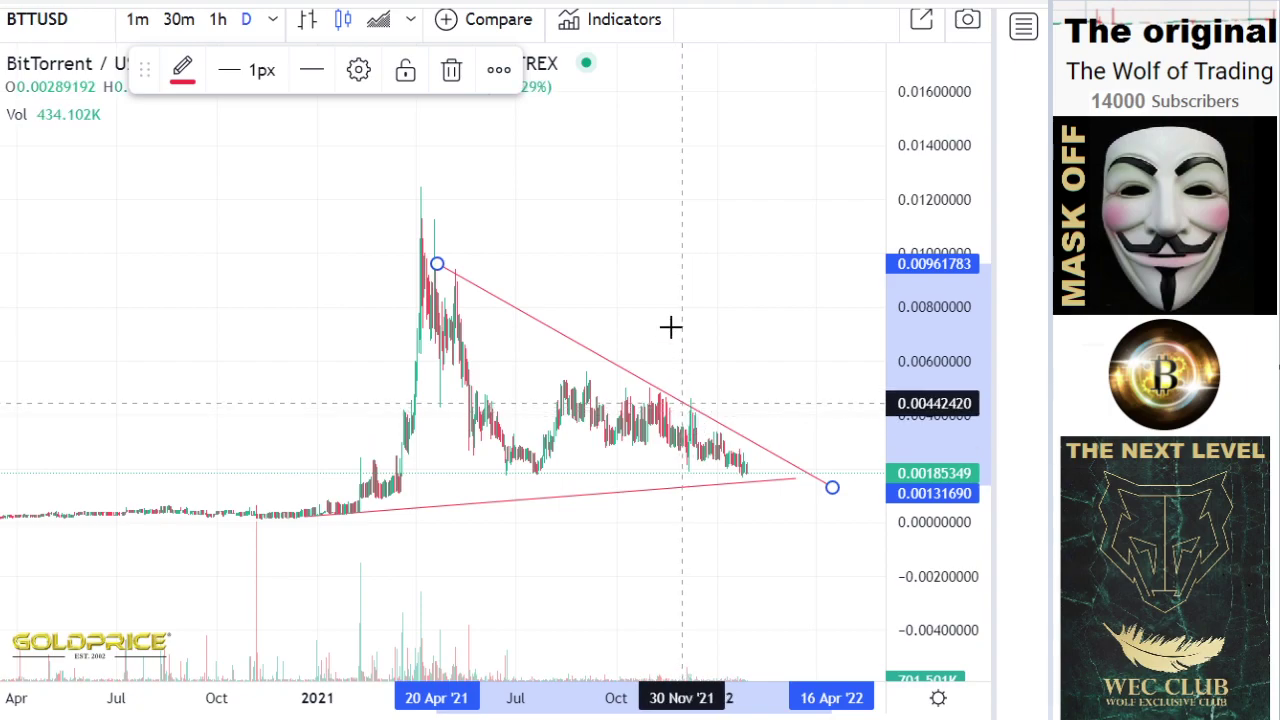
Step: Draw a near-vertical line from about 0.0066 to below zero in late November 2021, then frame the apex
{"action": "left_click_drag", "start_coordinate": [684, 513], "coordinate": [686, 543]}
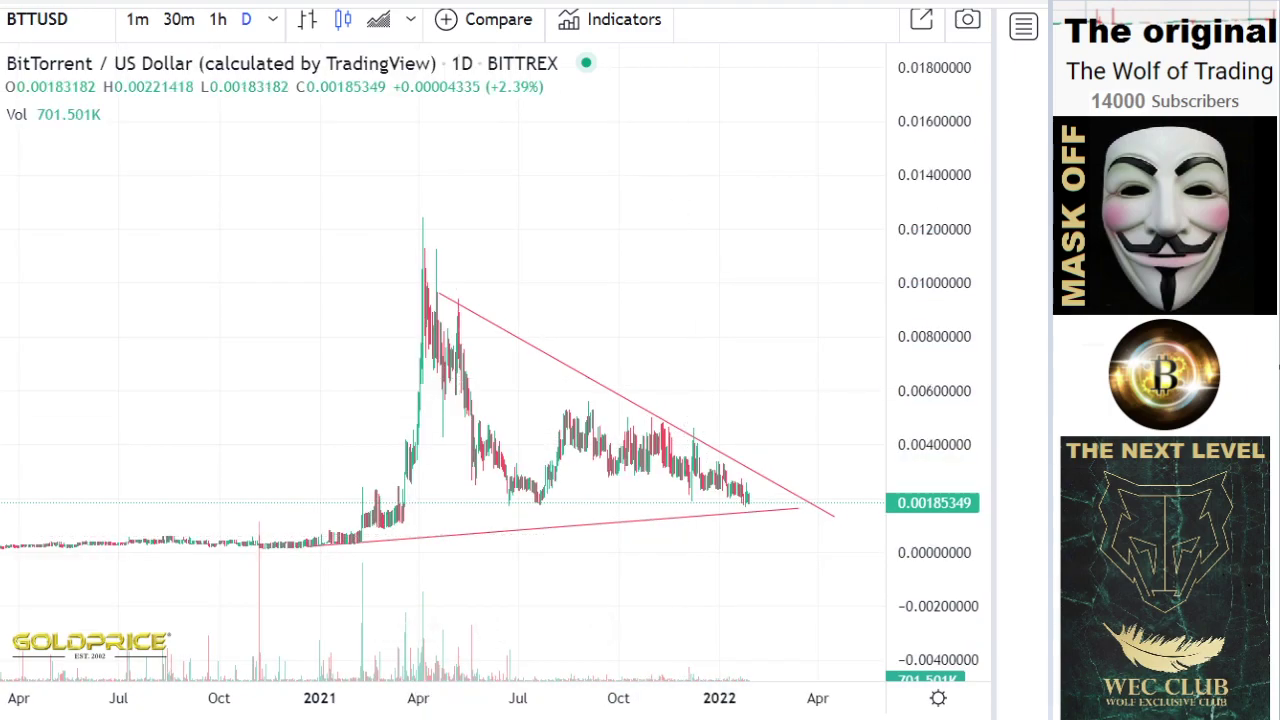
{"action": "left_click", "coordinate": [688, 375]}
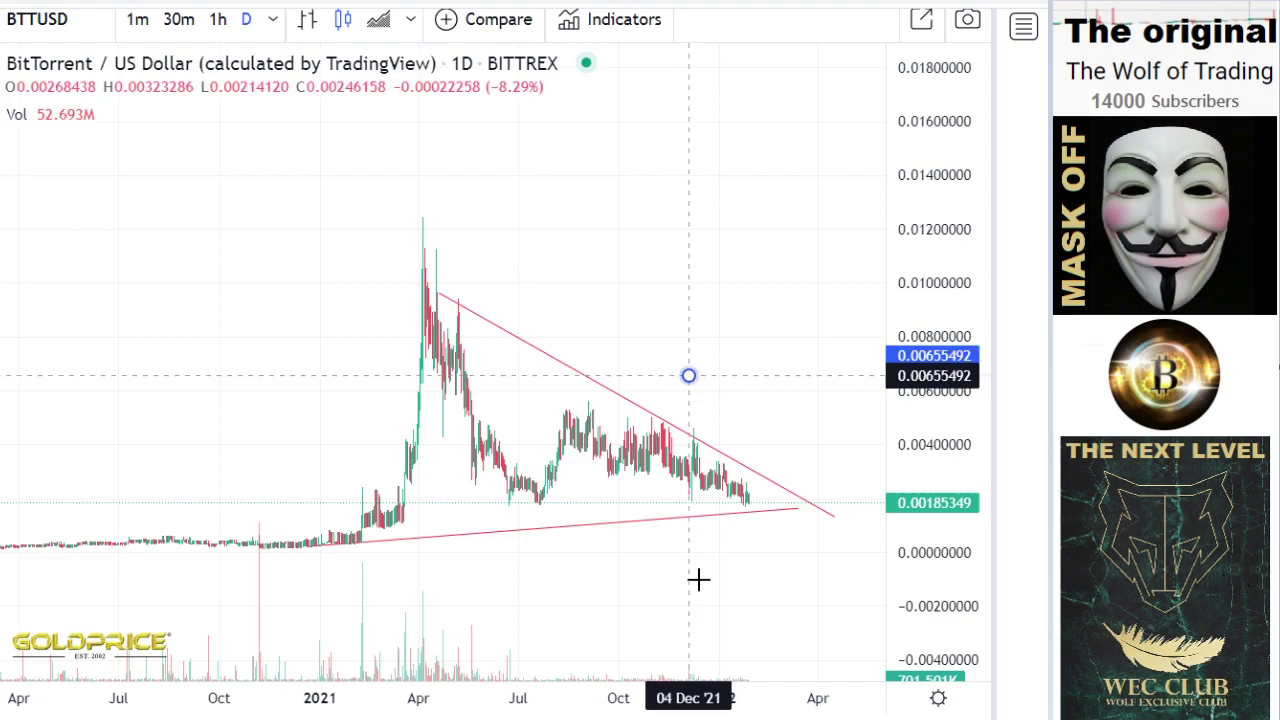
{"action": "left_click", "coordinate": [676, 589]}
{"action": "scroll", "coordinate": [703, 520], "scroll_direction": "up", "scroll_amount": 3}
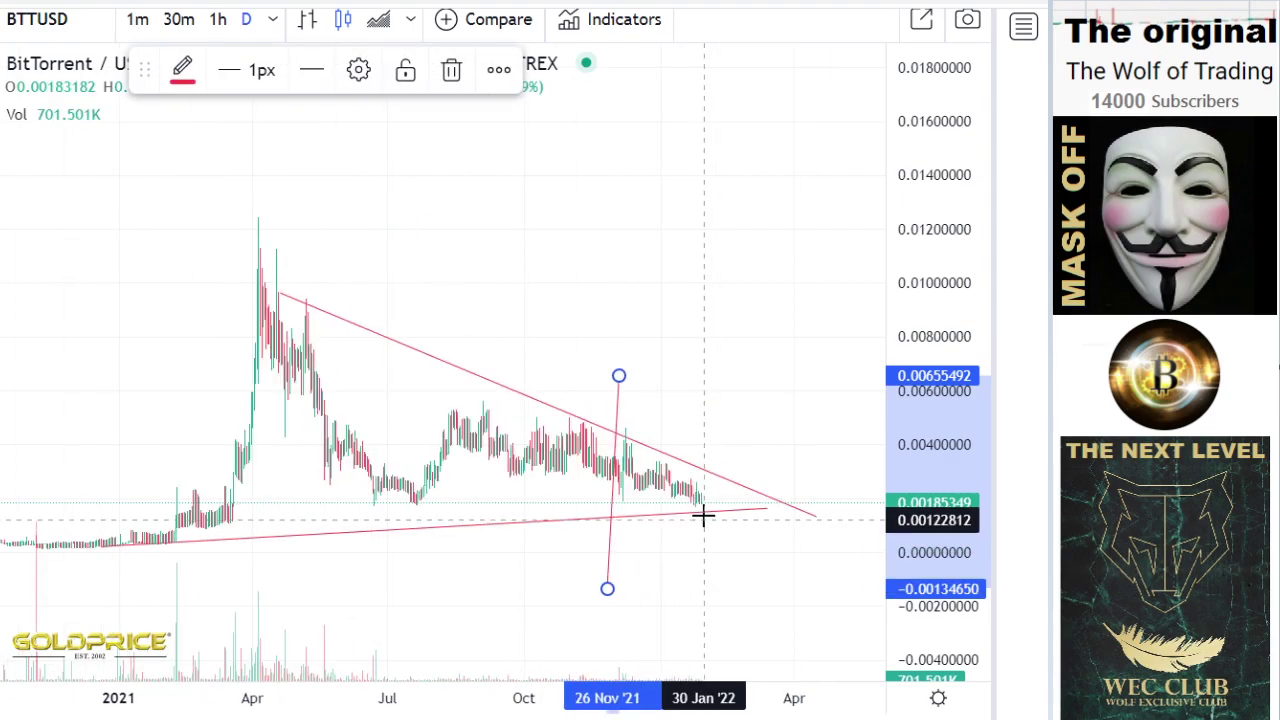
{"action": "scroll", "coordinate": [691, 411], "scroll_direction": "up", "scroll_amount": 2}
{"action": "left_click", "coordinate": [791, 291]}
{"action": "scroll", "coordinate": [876, 433], "scroll_direction": "up", "scroll_amount": 2}
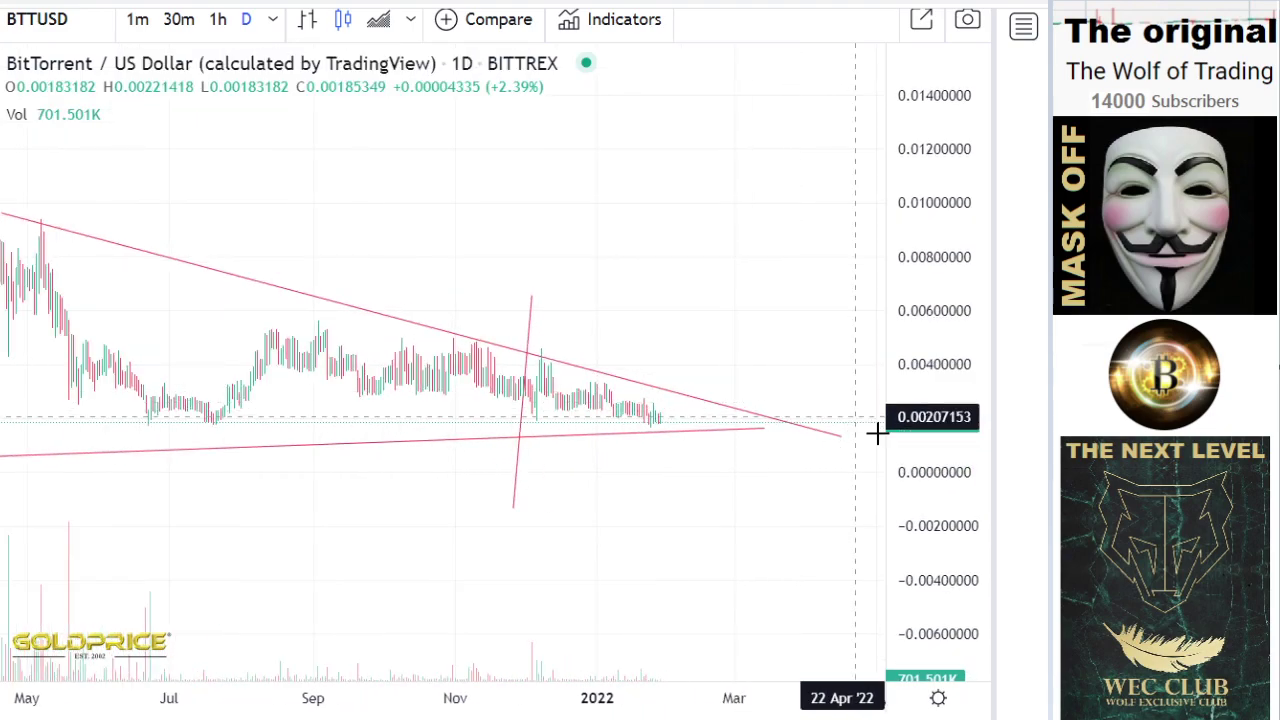
{"action": "left_click_drag", "start_coordinate": [945, 468], "coordinate": [944, 432]}
{"action": "scroll", "coordinate": [700, 437], "scroll_direction": "up", "scroll_amount": 2}
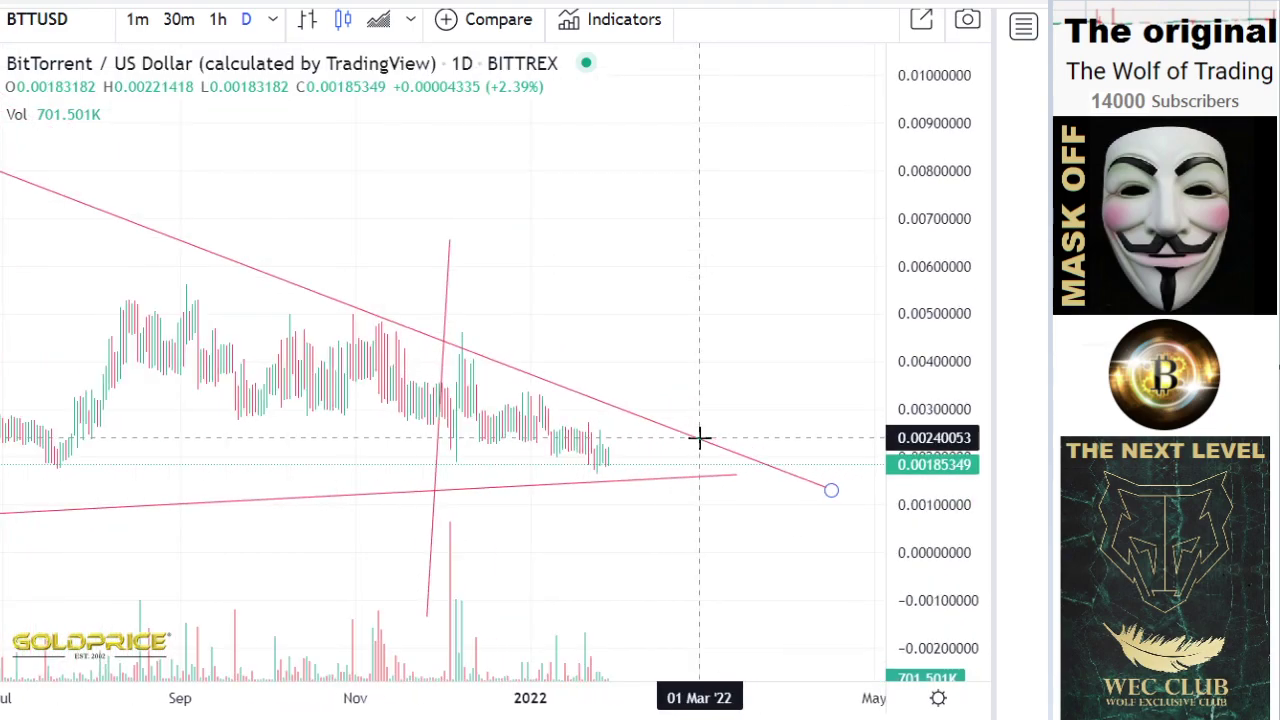
{"action": "scroll", "coordinate": [551, 311], "scroll_direction": "up", "scroll_amount": 1}
{"action": "left_click_drag", "start_coordinate": [600, 320], "coordinate": [699, 331]}
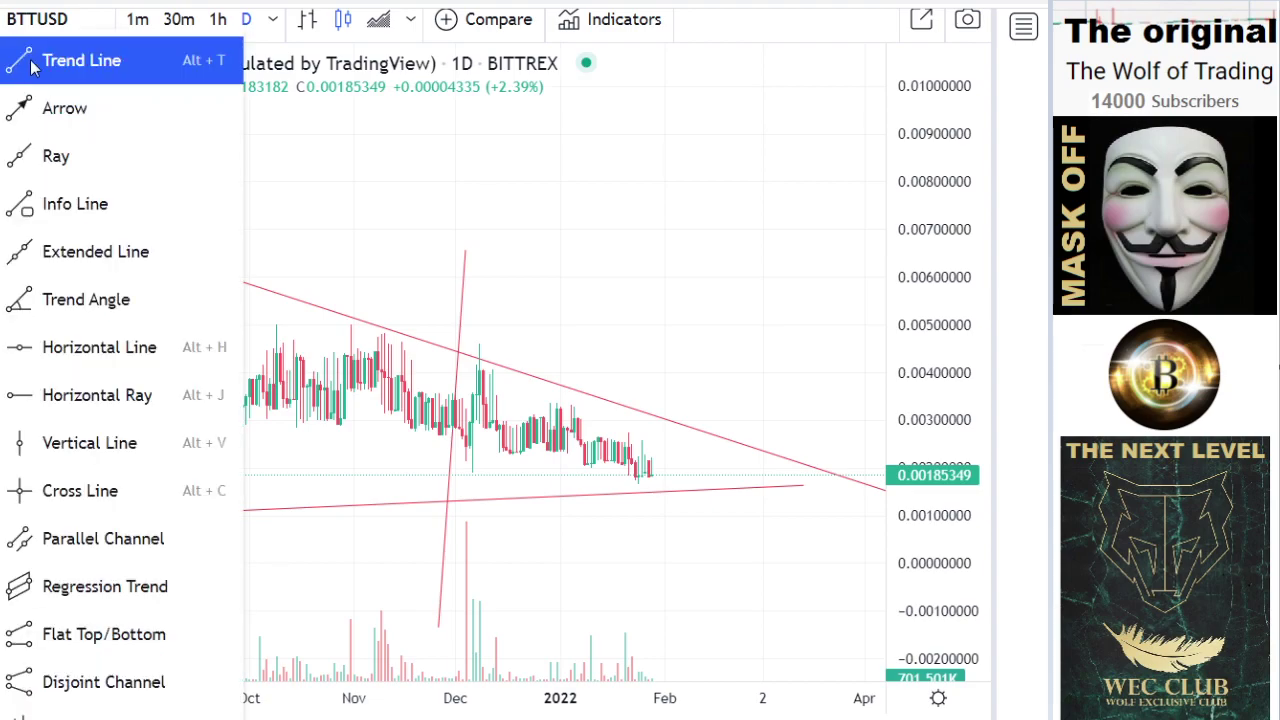
Step: Draw a second near-vertical trend line through the triangle around early January 2022
{"action": "left_click", "coordinate": [45, 20]}
{"action": "left_click", "coordinate": [554, 300]}
{"action": "left_click", "coordinate": [548, 536]}
Step: Rescale and pan the chart to show June 2021 onward with both steep lines
{"action": "left_click_drag", "start_coordinate": [746, 343], "coordinate": [832, 271]}
{"action": "left_click_drag", "start_coordinate": [861, 221], "coordinate": [861, 168]}
{"action": "scroll", "coordinate": [813, 307], "scroll_direction": "down", "scroll_amount": 2}
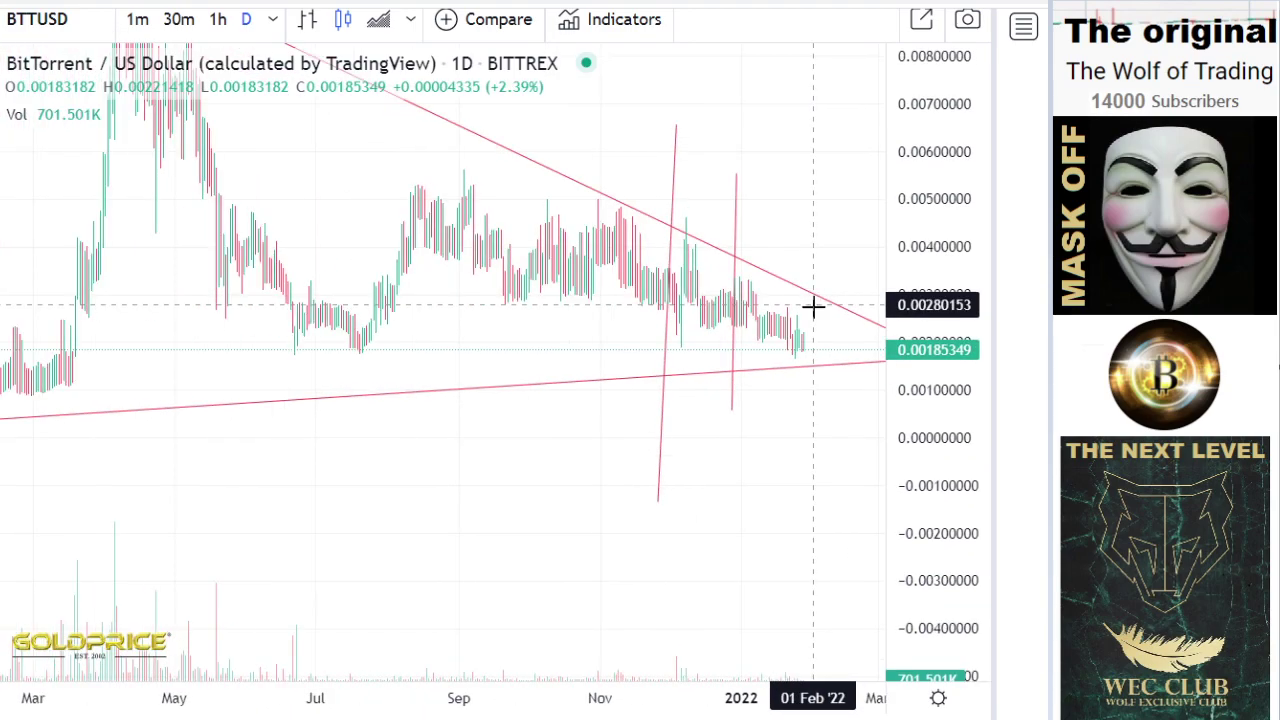
{"action": "scroll", "coordinate": [813, 307], "scroll_direction": "down", "scroll_amount": 2}
{"action": "left_click_drag", "start_coordinate": [933, 294], "coordinate": [449, 417]}
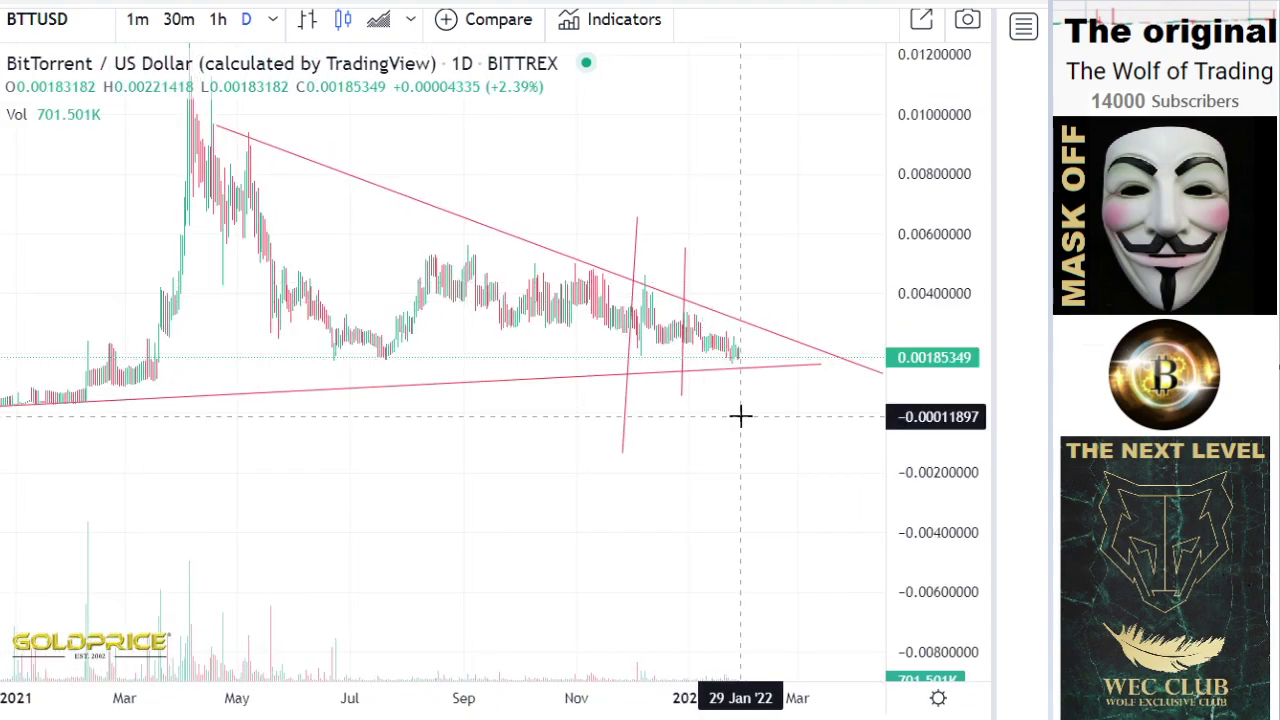
{"action": "scroll", "coordinate": [663, 420], "scroll_direction": "up", "scroll_amount": 5}
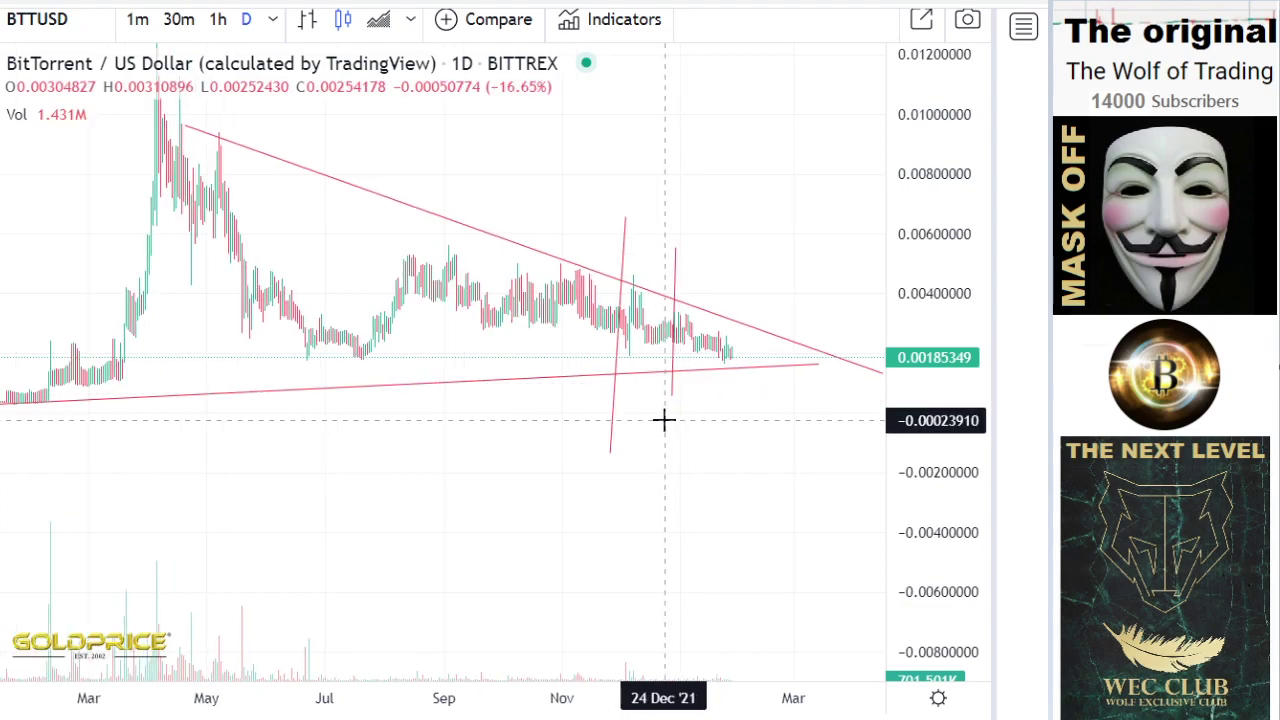
{"action": "left_click_drag", "start_coordinate": [229, 463], "coordinate": [440, 487]}
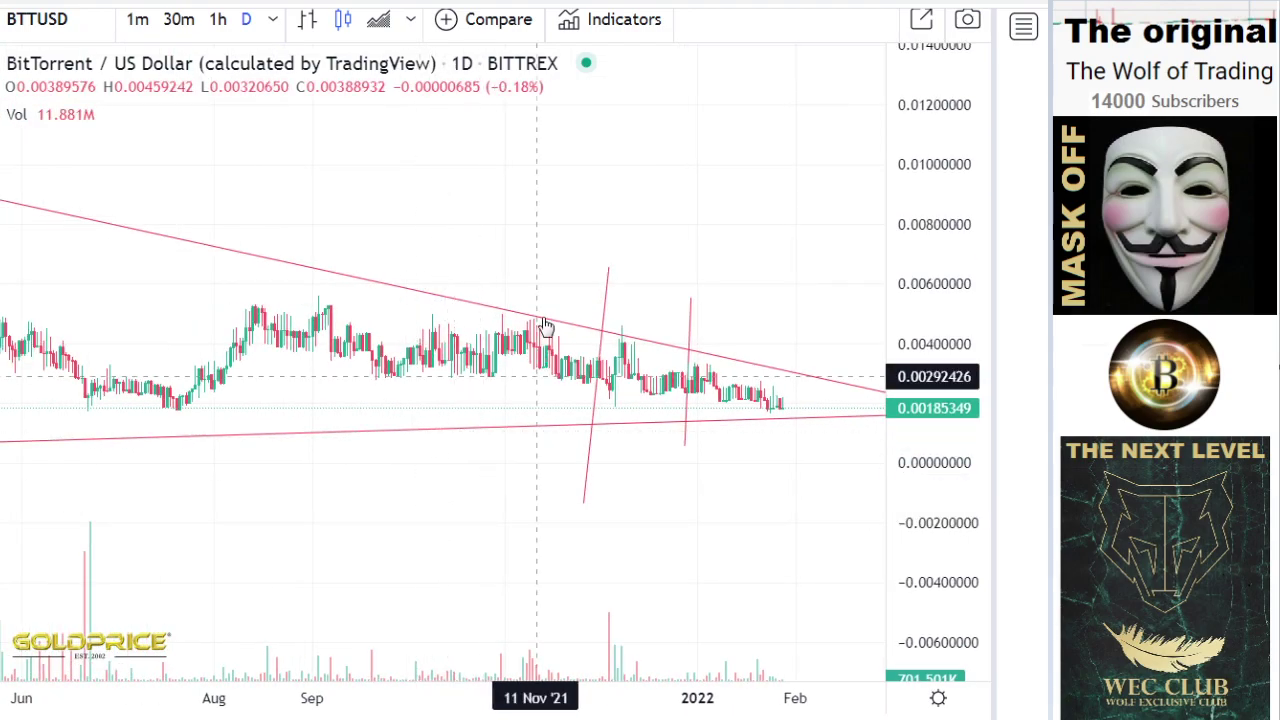
{"action": "left_click", "coordinate": [3, 150]}
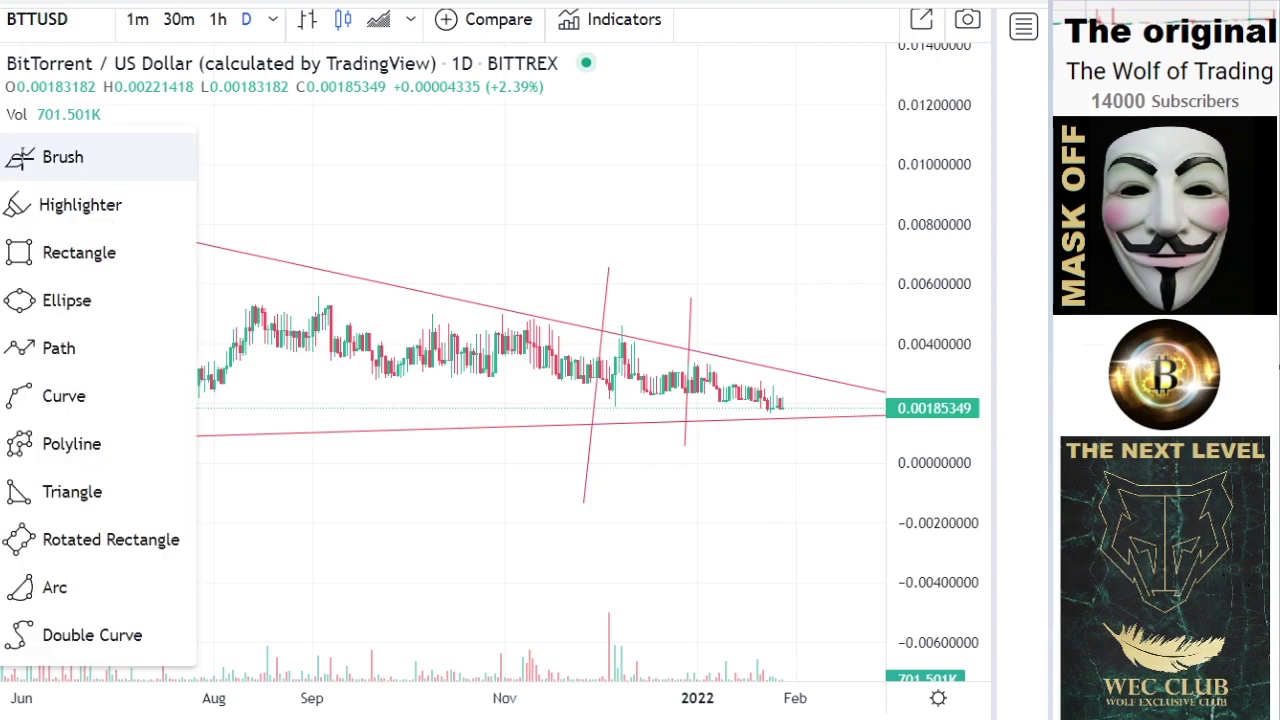
Step: Circle the November, December and early-January touches of the falling line with the Brush
{"action": "left_click", "coordinate": [40, 157]}
{"action": "left_click_drag", "start_coordinate": [543, 291], "coordinate": [540, 302]}
{"action": "mouse_move", "coordinate": [634, 305]}
{"action": "left_mouse_down"}
{"action": "mouse_move", "coordinate": [603, 337]}
{"action": "mouse_move", "coordinate": [631, 309]}
{"action": "left_mouse_up"}
{"action": "mouse_move", "coordinate": [716, 333]}
{"action": "left_mouse_down"}
{"action": "mouse_move", "coordinate": [688, 340]}
{"action": "mouse_move", "coordinate": [710, 338]}
{"action": "left_mouse_up"}
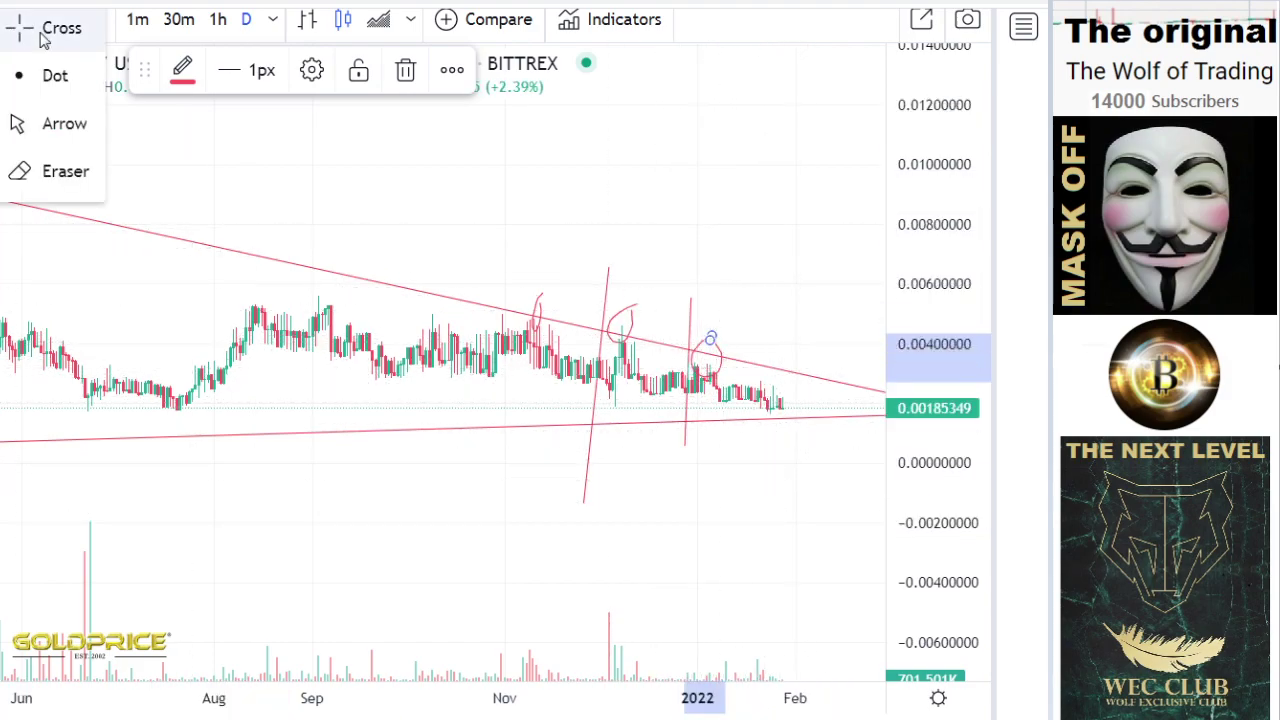
Step: Zoom out and shift the chart to leave empty space right of the latest candles
{"action": "scroll", "coordinate": [589, 317], "scroll_direction": "down", "scroll_amount": 3}
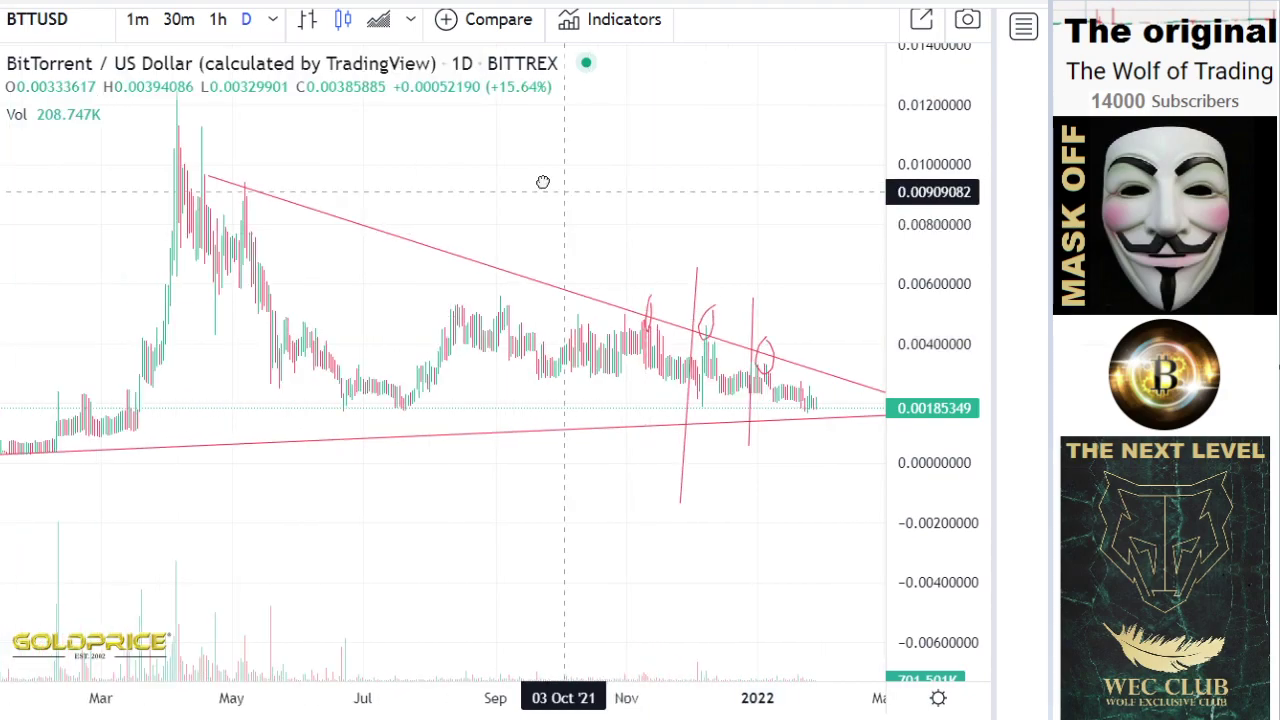
{"action": "scroll", "coordinate": [566, 211], "scroll_direction": "down", "scroll_amount": 4}
{"action": "scroll", "coordinate": [566, 222], "scroll_direction": "down", "scroll_amount": 1}
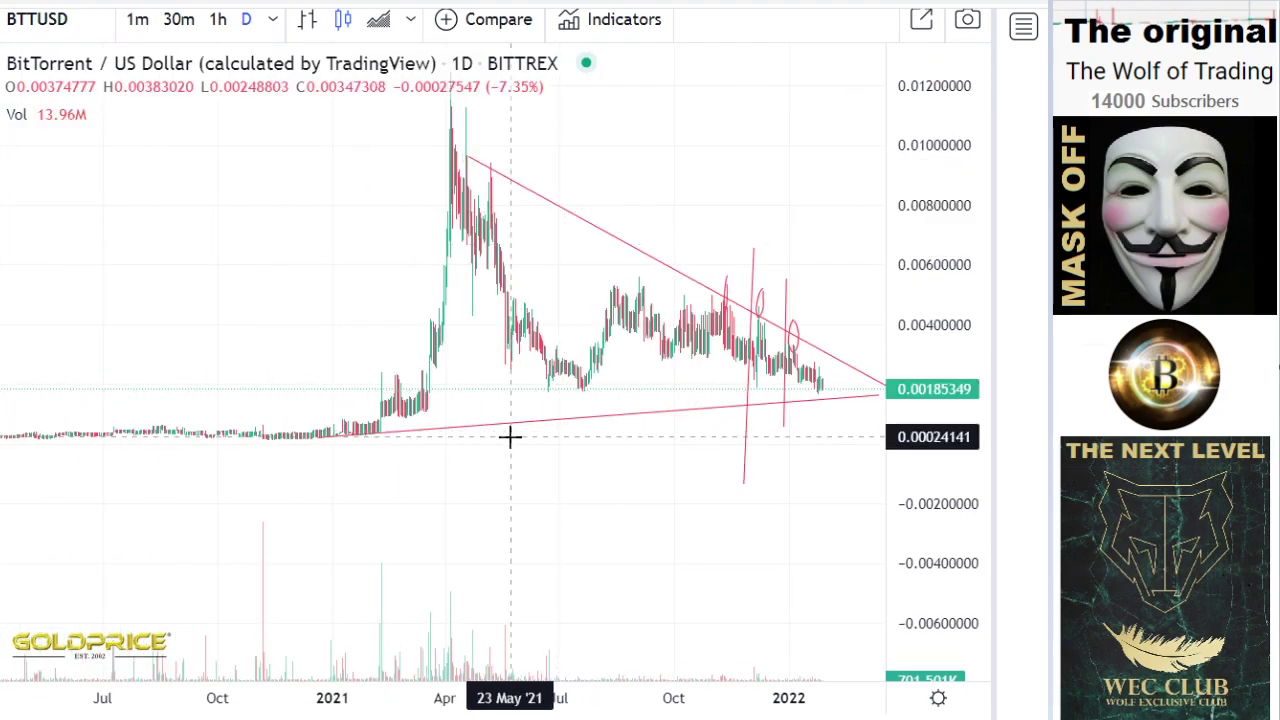
{"action": "left_click_drag", "start_coordinate": [509, 434], "coordinate": [354, 423]}
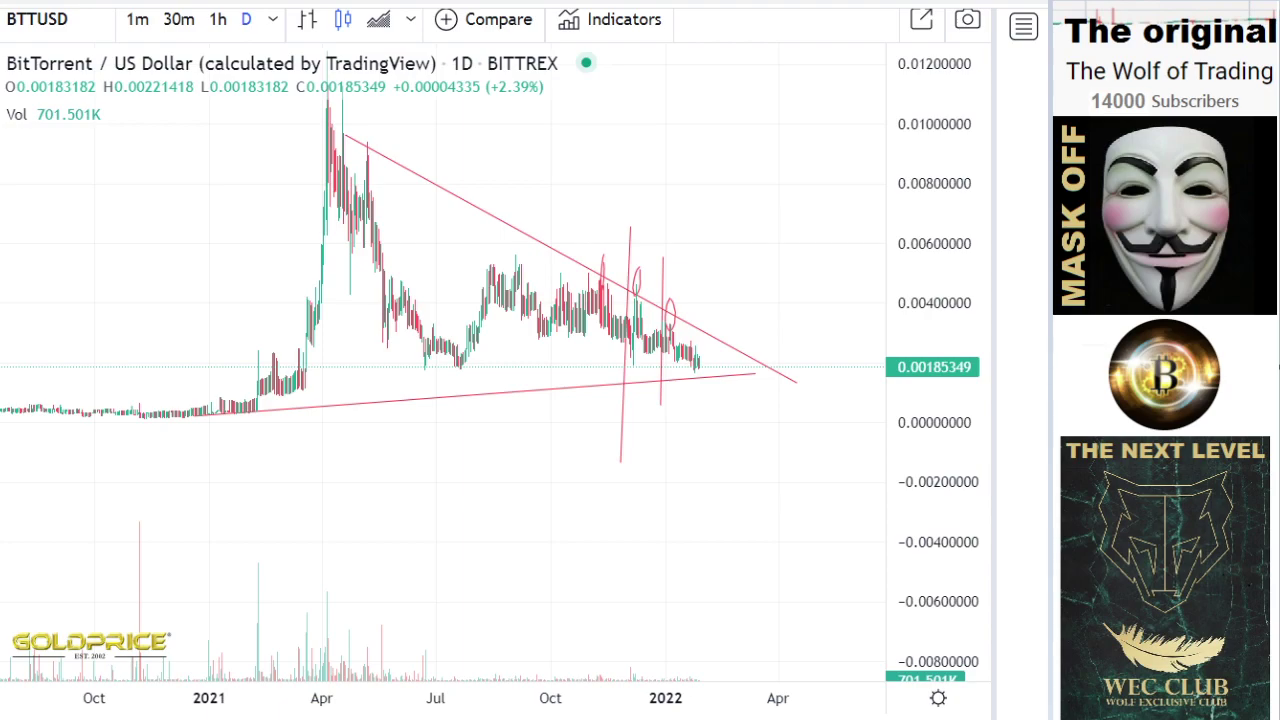
Step: Draw a blue horizontal support line near 0.0023 from late November 2020 past the latest candles
{"action": "left_click", "coordinate": [163, 353]}
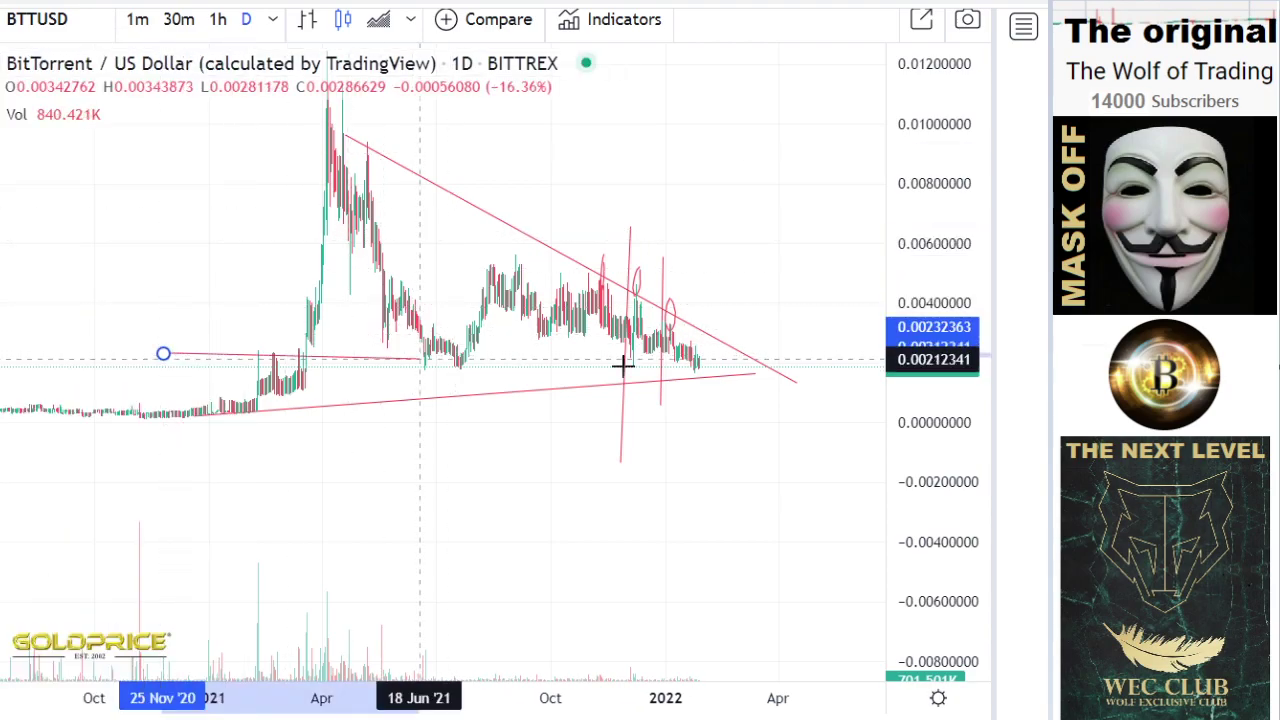
{"action": "left_click", "coordinate": [795, 352]}
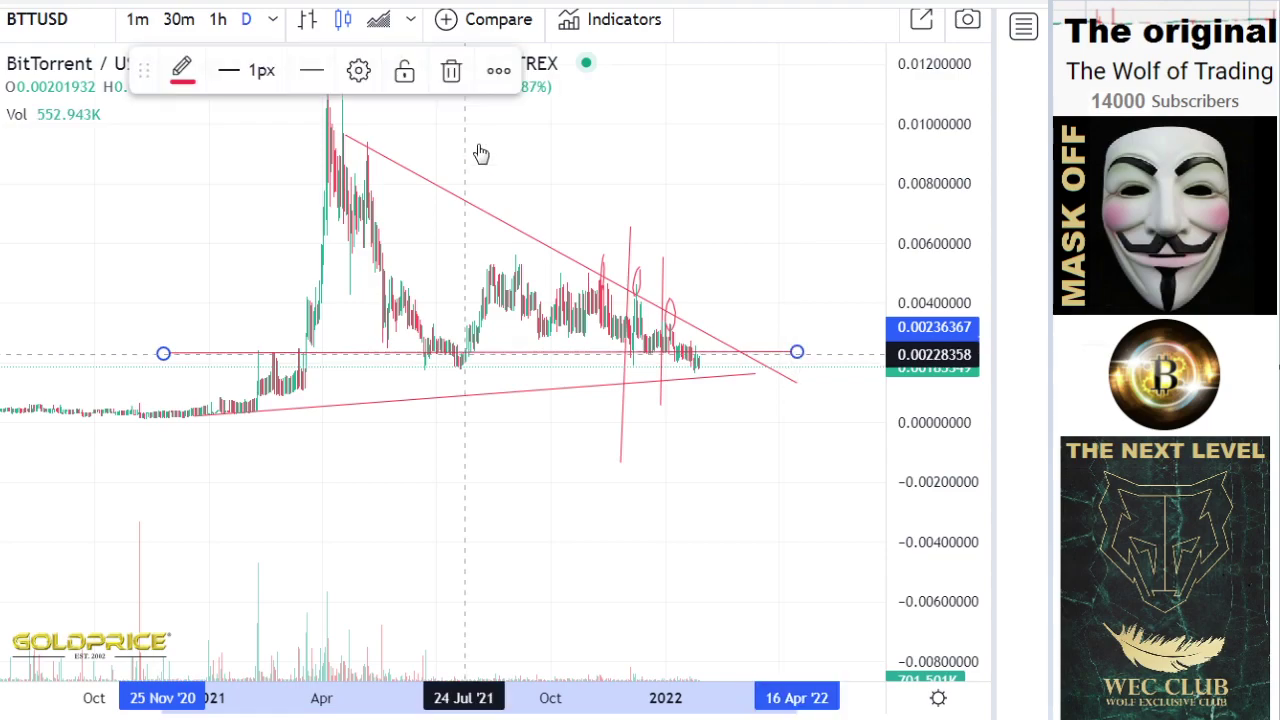
{"action": "left_click", "coordinate": [182, 68]}
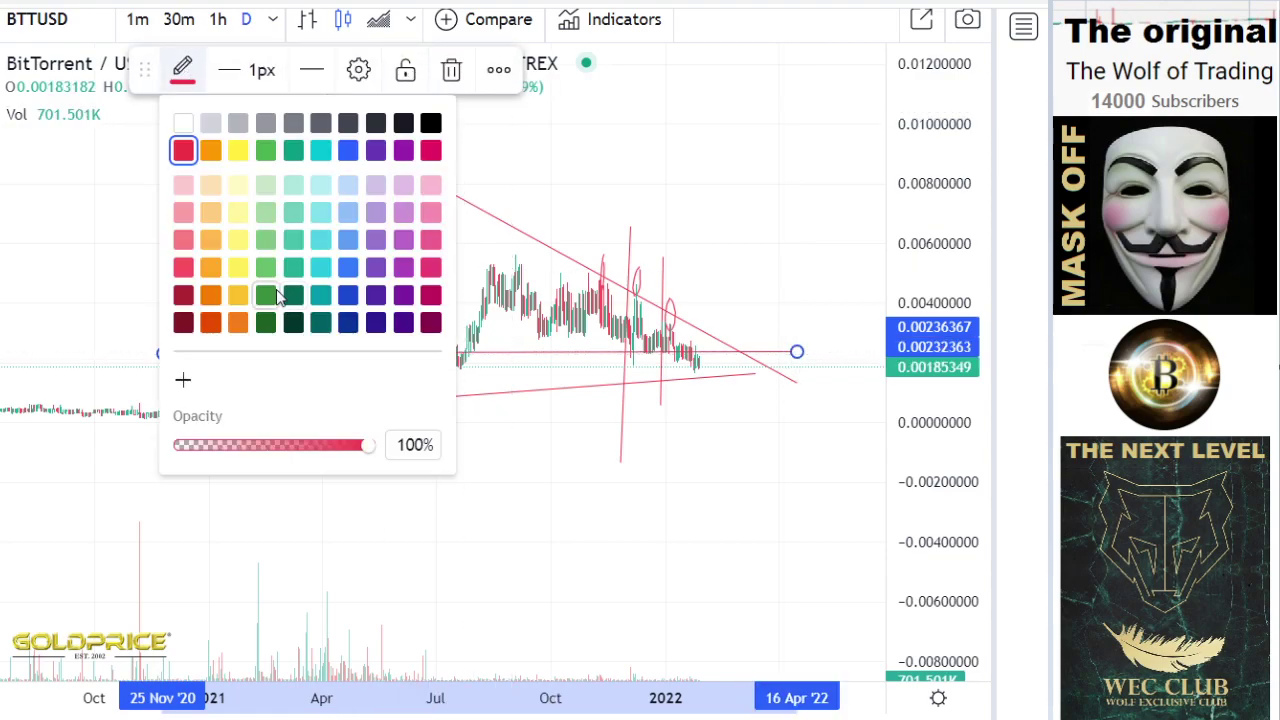
{"action": "left_click", "coordinate": [347, 295]}
{"action": "left_click", "coordinate": [186, 303]}
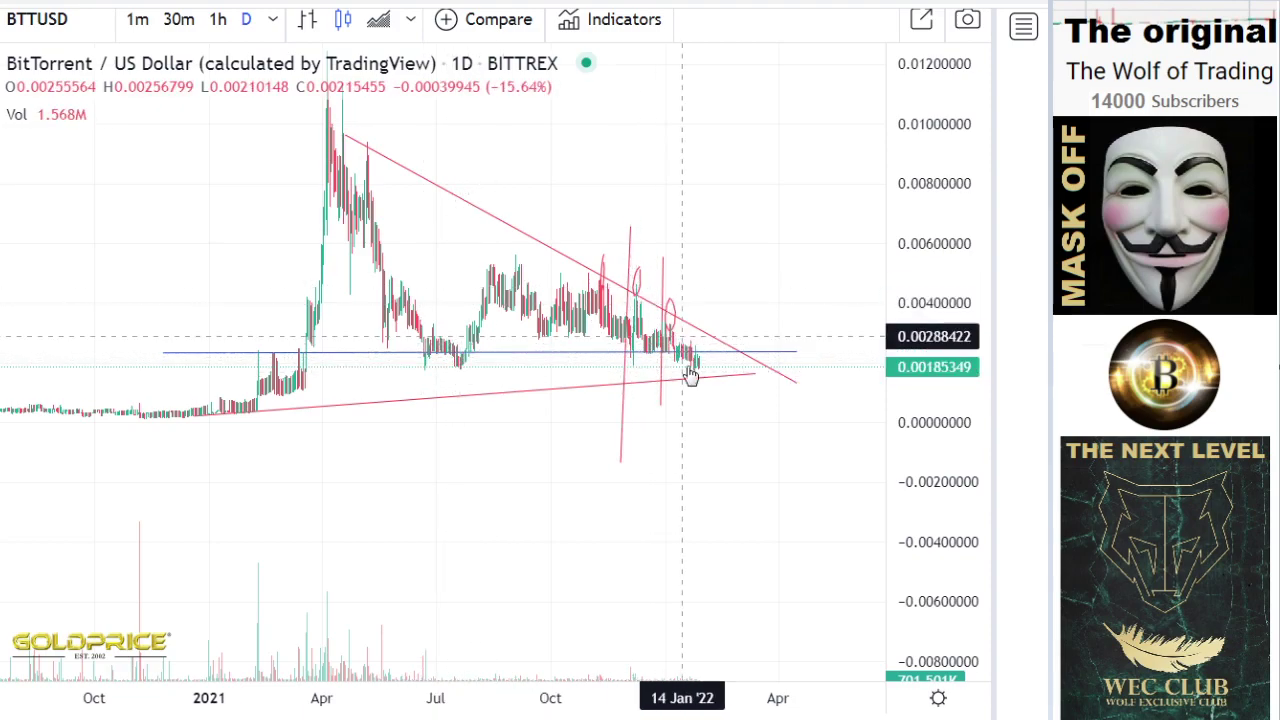
Step: Brush a blue loop around the late-January 2022 candles resting on the blue support line
{"action": "left_click_drag", "start_coordinate": [940, 450], "coordinate": [940, 380]}
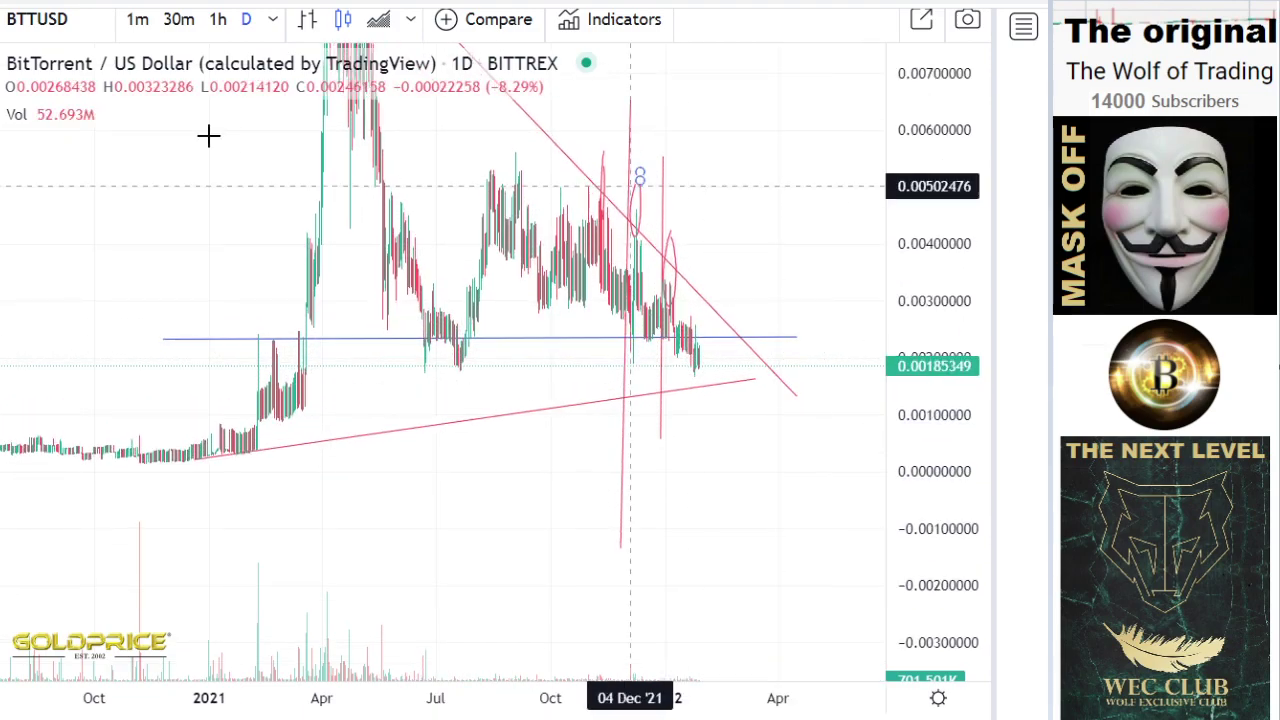
{"action": "mouse_move", "coordinate": [711, 325]}
{"action": "left_mouse_down"}
{"action": "mouse_move", "coordinate": [689, 372]}
{"action": "mouse_move", "coordinate": [709, 326]}
{"action": "left_mouse_up"}
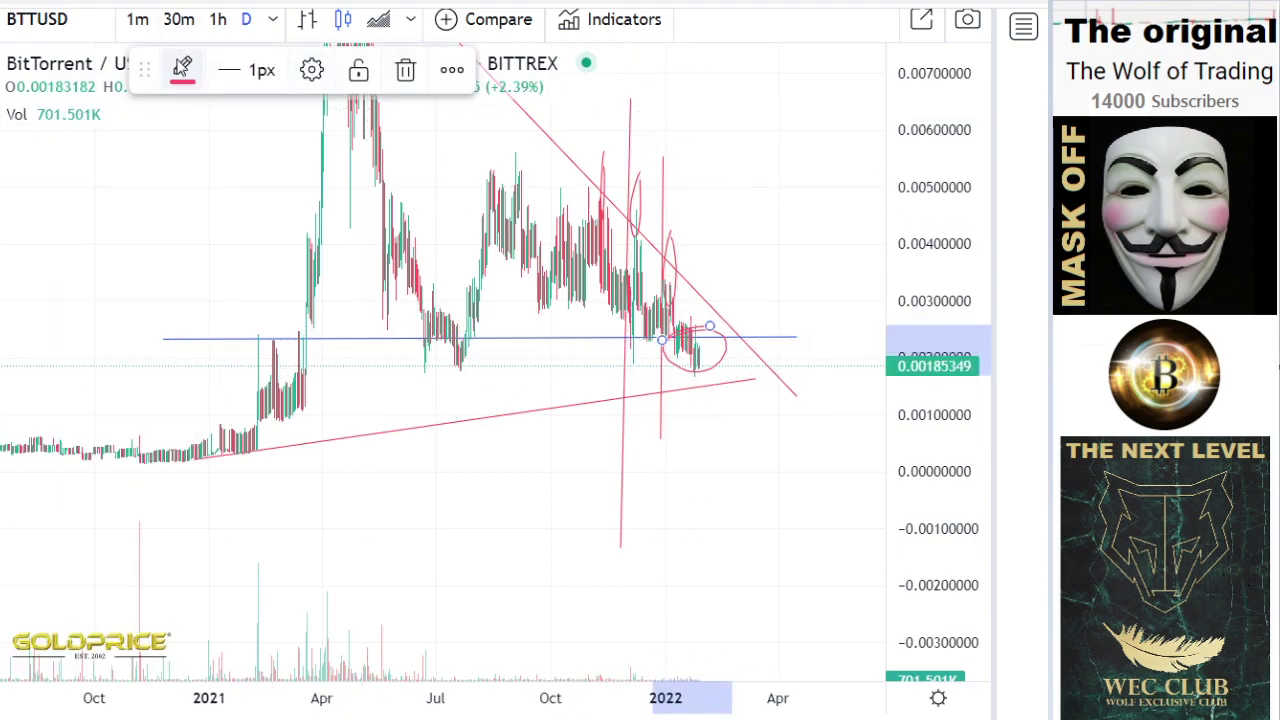
{"action": "left_click", "coordinate": [182, 68]}
{"action": "left_click", "coordinate": [348, 296]}
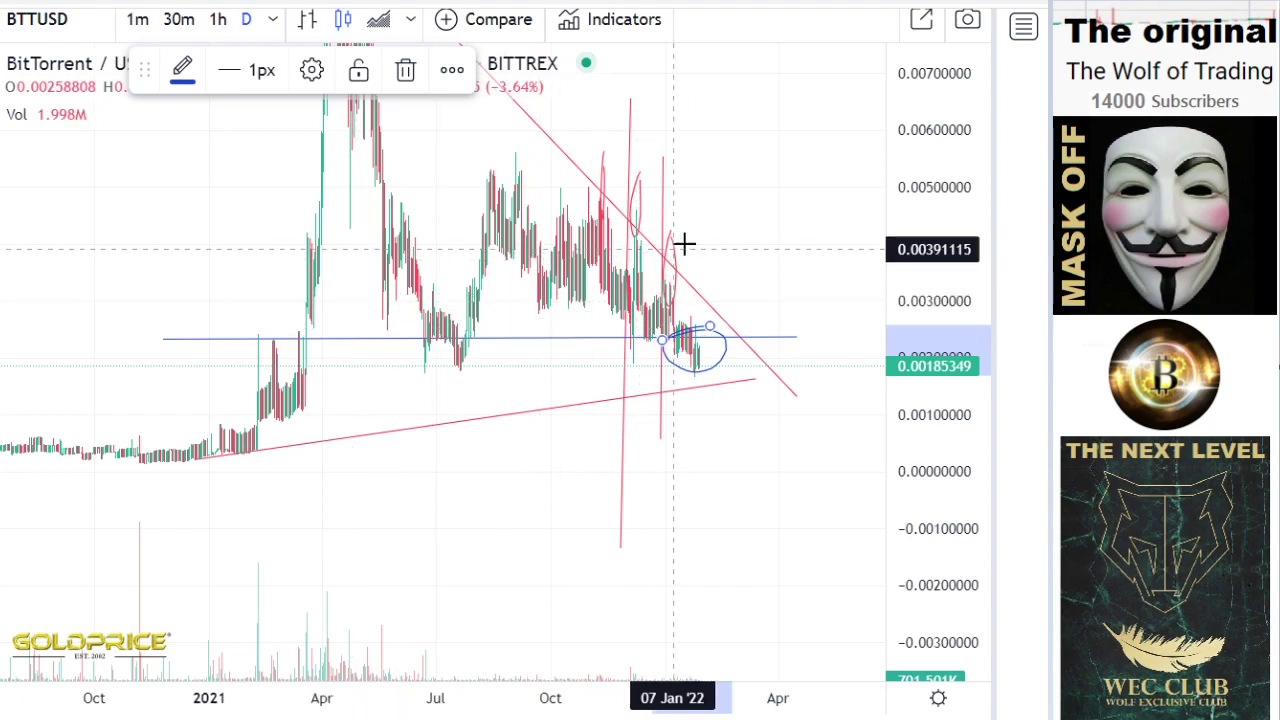
{"action": "left_click", "coordinate": [734, 210]}
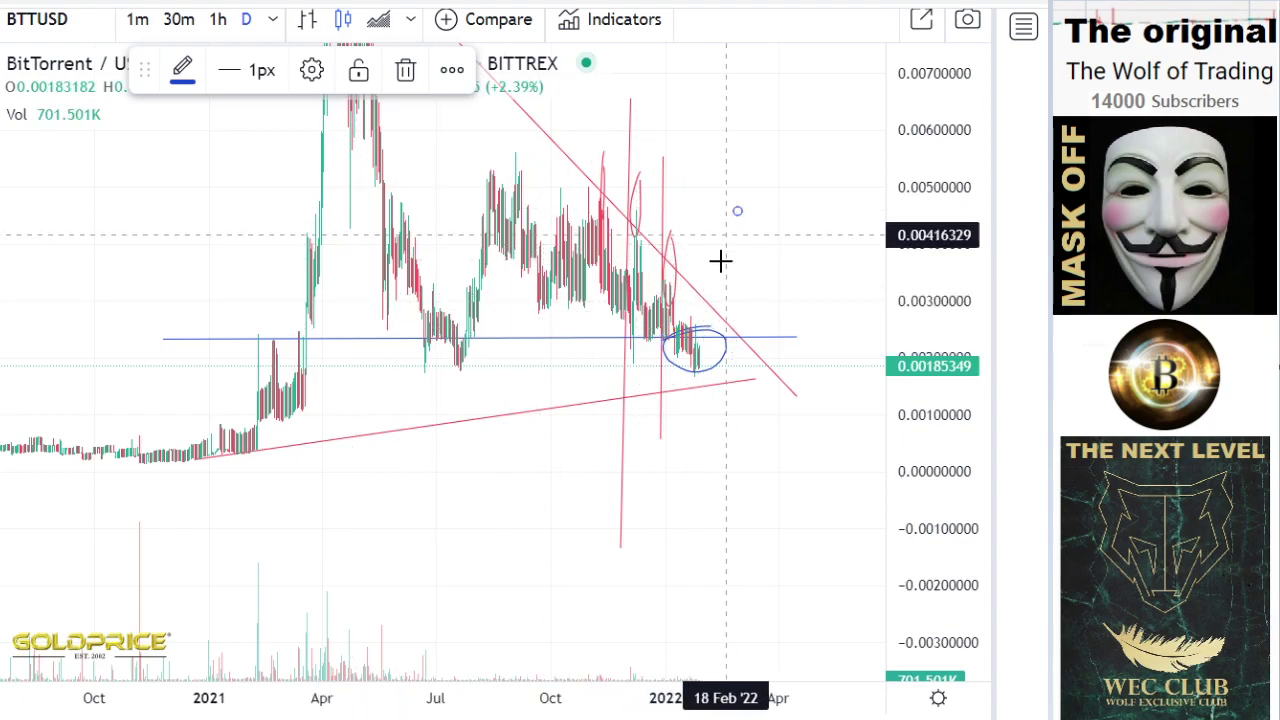
{"action": "scroll", "coordinate": [720, 404], "scroll_direction": "down", "scroll_amount": 3}
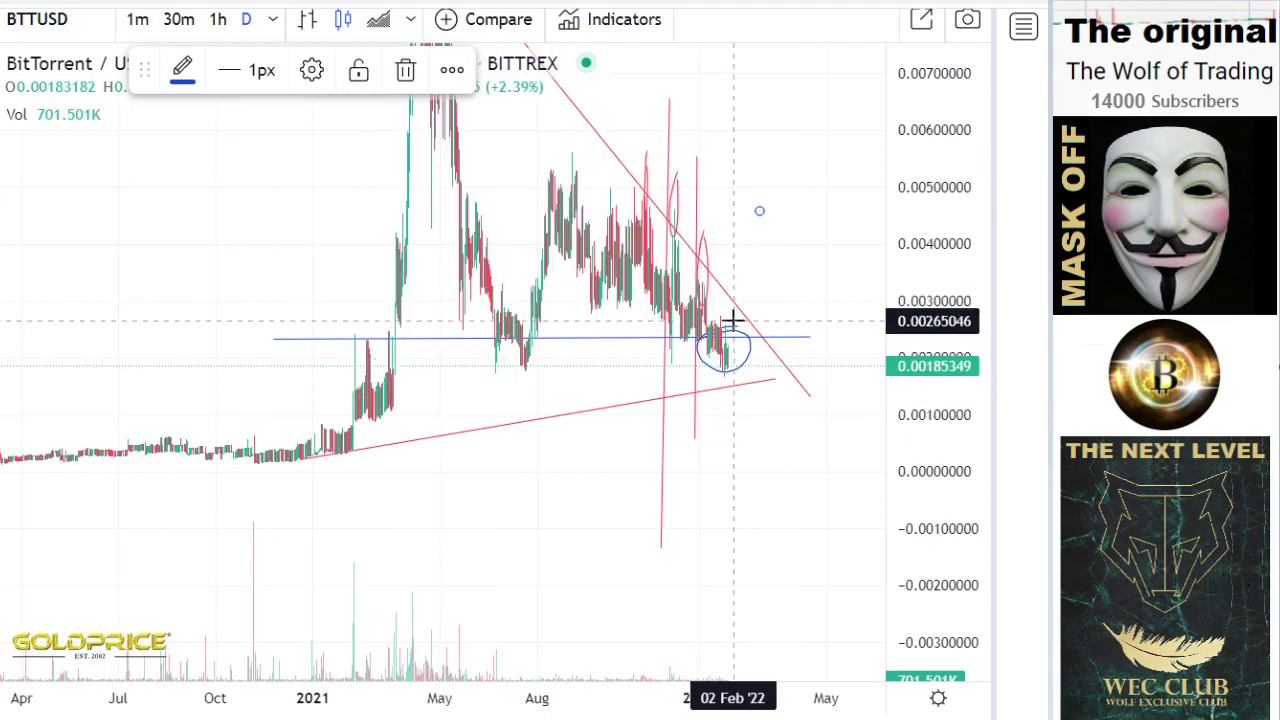
{"action": "scroll", "coordinate": [746, 357], "scroll_direction": "down", "scroll_amount": 4}
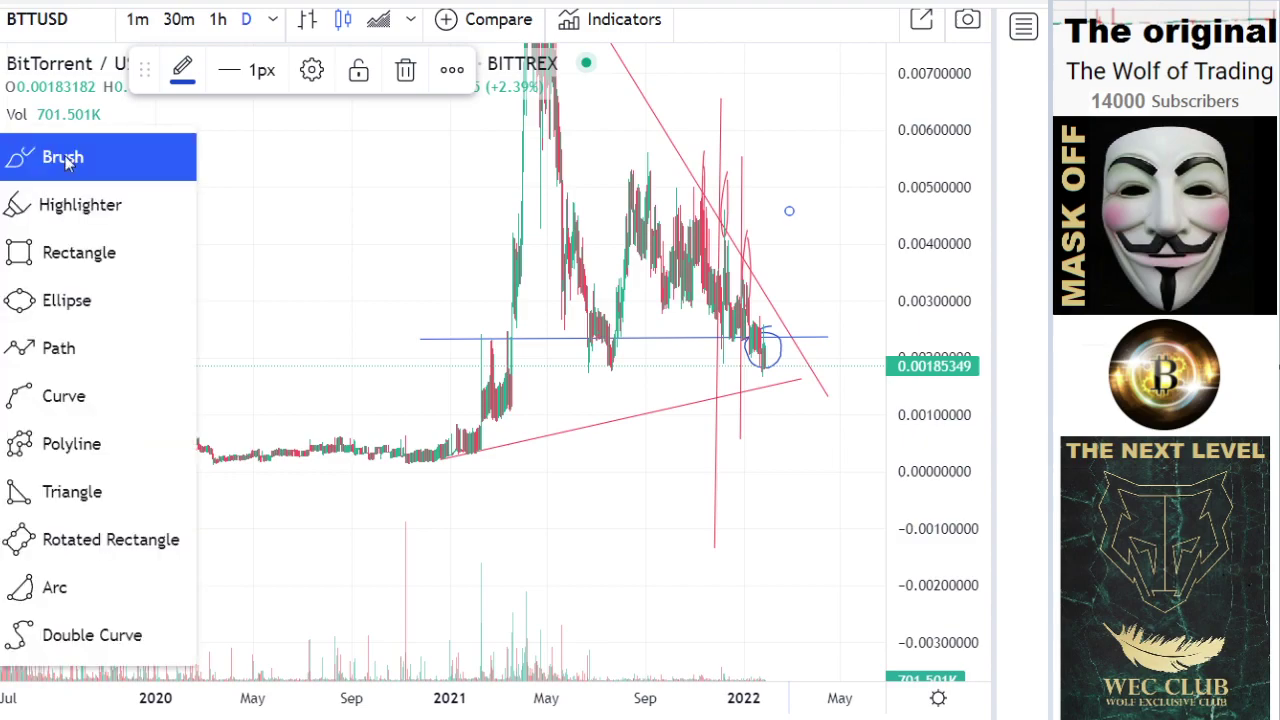
Step: Brush a blue stroke from the circled candles down to about 0.001, retracing it twice
{"action": "left_click_drag", "start_coordinate": [789, 413], "coordinate": [790, 432]}
{"action": "left_click_drag", "start_coordinate": [781, 356], "coordinate": [797, 429]}
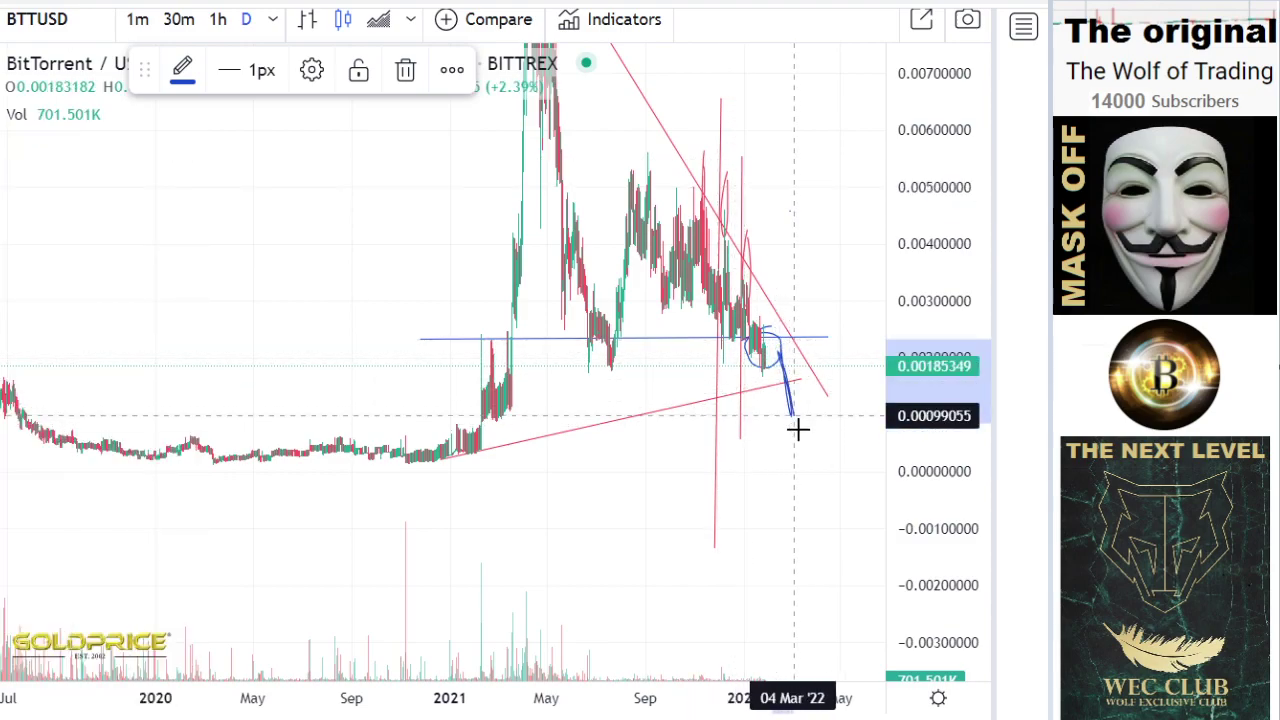
{"action": "mouse_move", "coordinate": [777, 349]}
{"action": "left_mouse_down"}
{"action": "mouse_move", "coordinate": [796, 422]}
{"action": "mouse_move", "coordinate": [784, 320]}
{"action": "mouse_move", "coordinate": [798, 424]}
{"action": "left_mouse_up"}
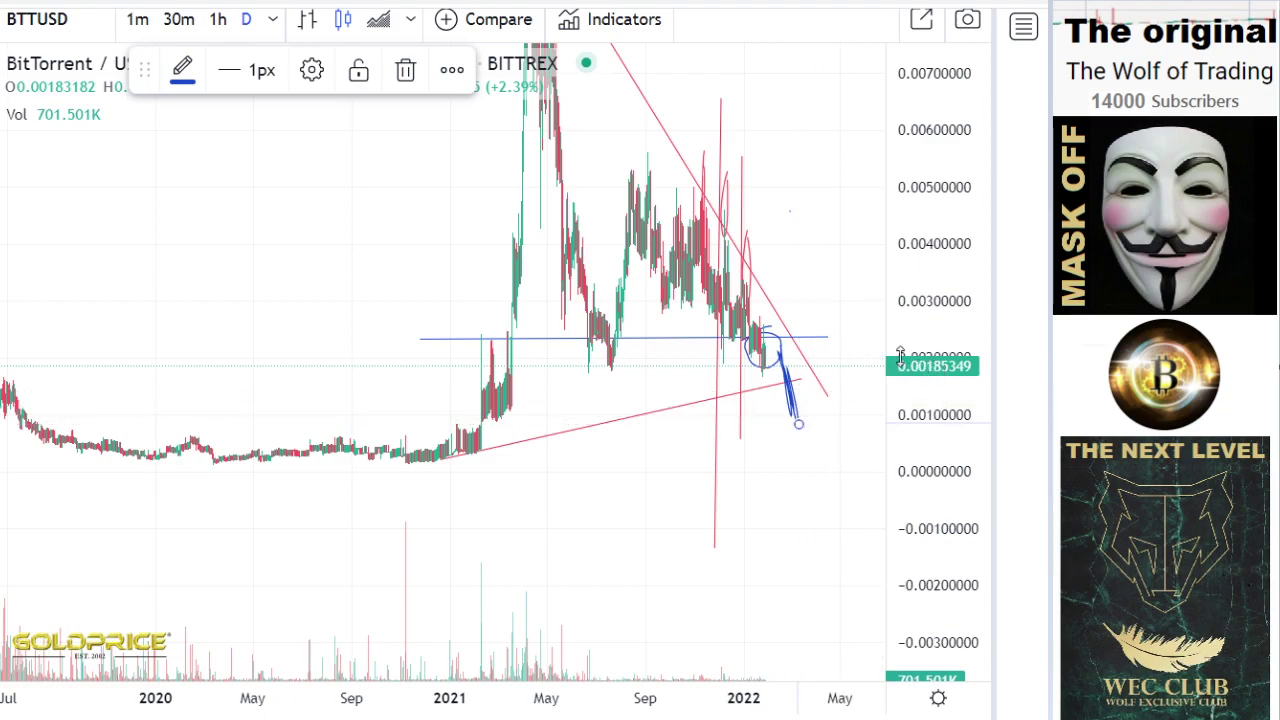
{"action": "scroll", "coordinate": [783, 340], "scroll_direction": "up", "scroll_amount": 2}
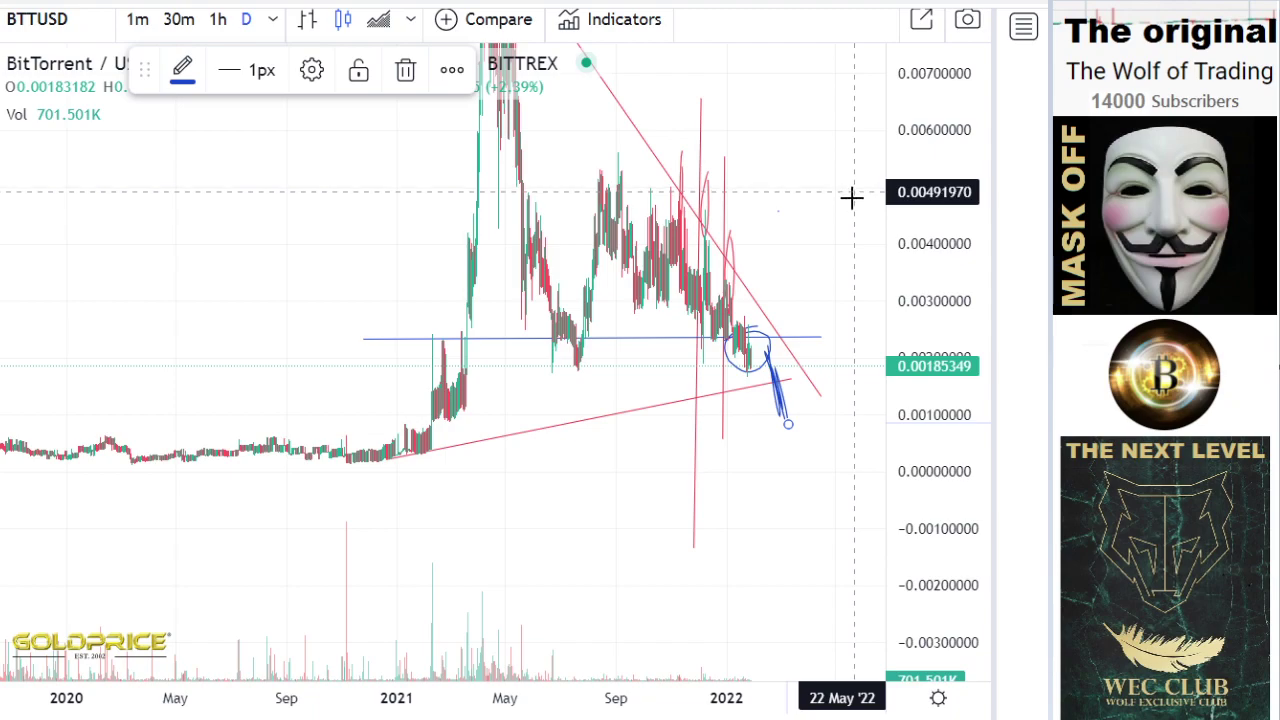
{"action": "scroll", "coordinate": [810, 300], "scroll_direction": "down", "scroll_amount": 3}
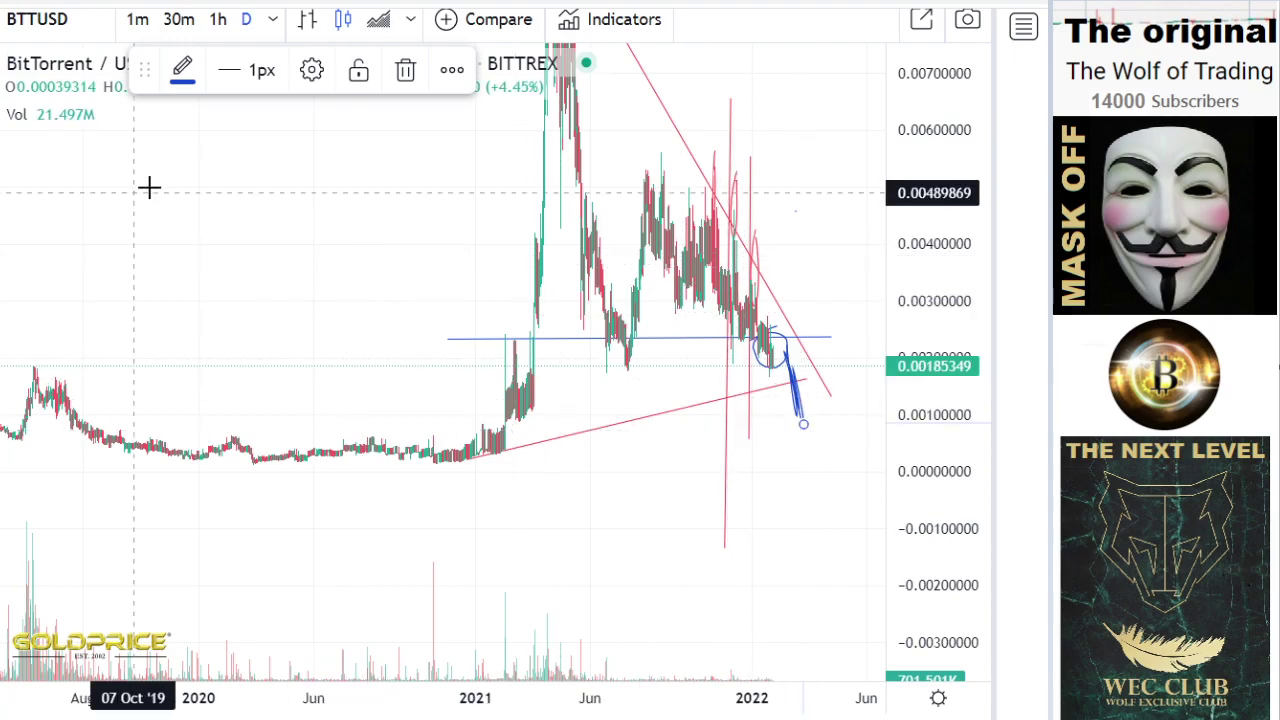
Step: Handwrite a large blue '6', '0' and '%' with the Brush at the chart's upper left
{"action": "left_click_drag", "start_coordinate": [147, 182], "coordinate": [106, 268]}
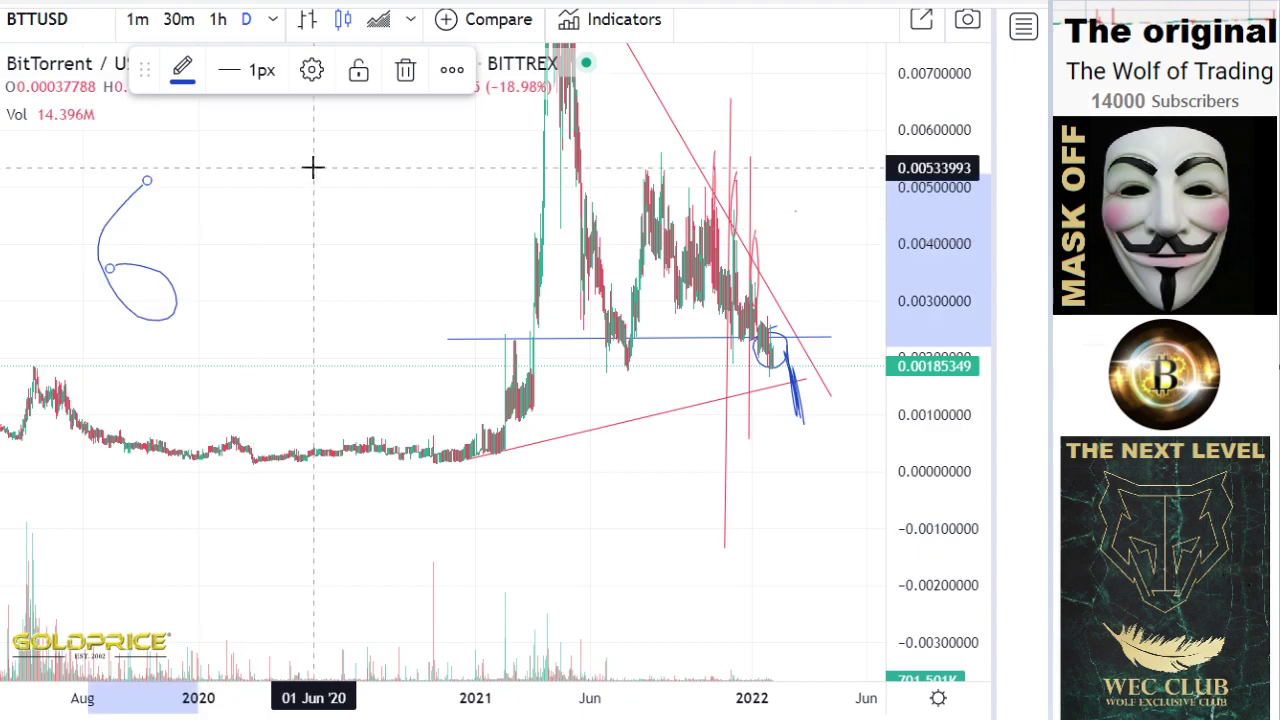
{"action": "left_click_drag", "start_coordinate": [307, 170], "coordinate": [341, 202]}
{"action": "mouse_move", "coordinate": [402, 160]}
{"action": "left_mouse_down"}
{"action": "mouse_move", "coordinate": [449, 143]}
{"action": "mouse_move", "coordinate": [420, 328]}
{"action": "left_mouse_up"}
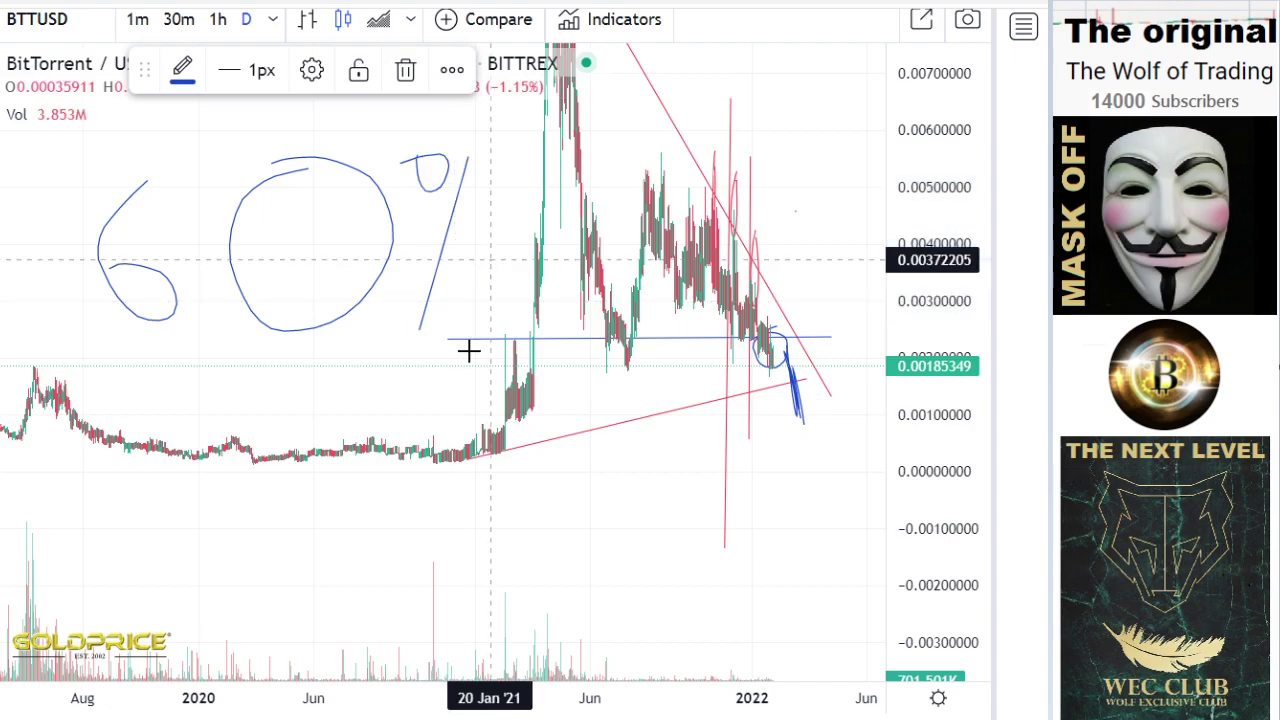
{"action": "left_click_drag", "start_coordinate": [488, 266], "coordinate": [462, 272]}
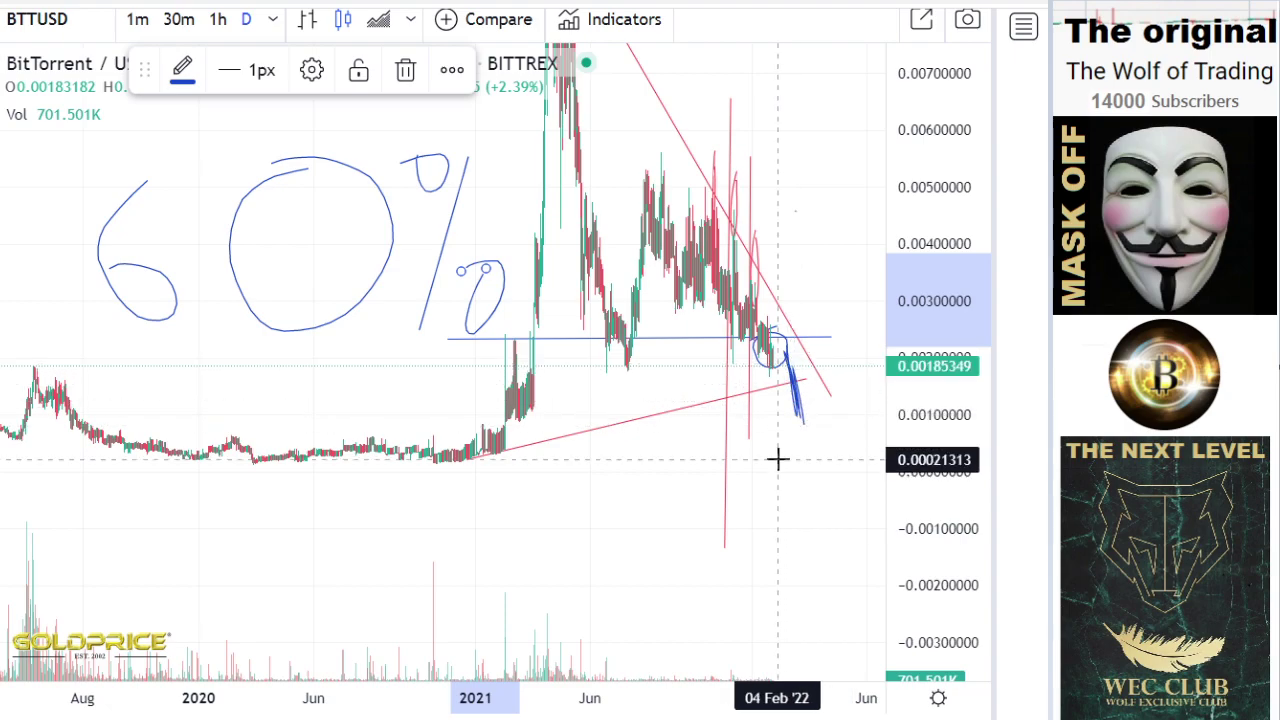
Step: Draw a blue trend line near 0.0006 from late 2019 past the latest candles
{"action": "scroll", "coordinate": [777, 458], "scroll_direction": "down", "scroll_amount": 2}
{"action": "scroll", "coordinate": [463, 355], "scroll_direction": "down", "scroll_amount": 2}
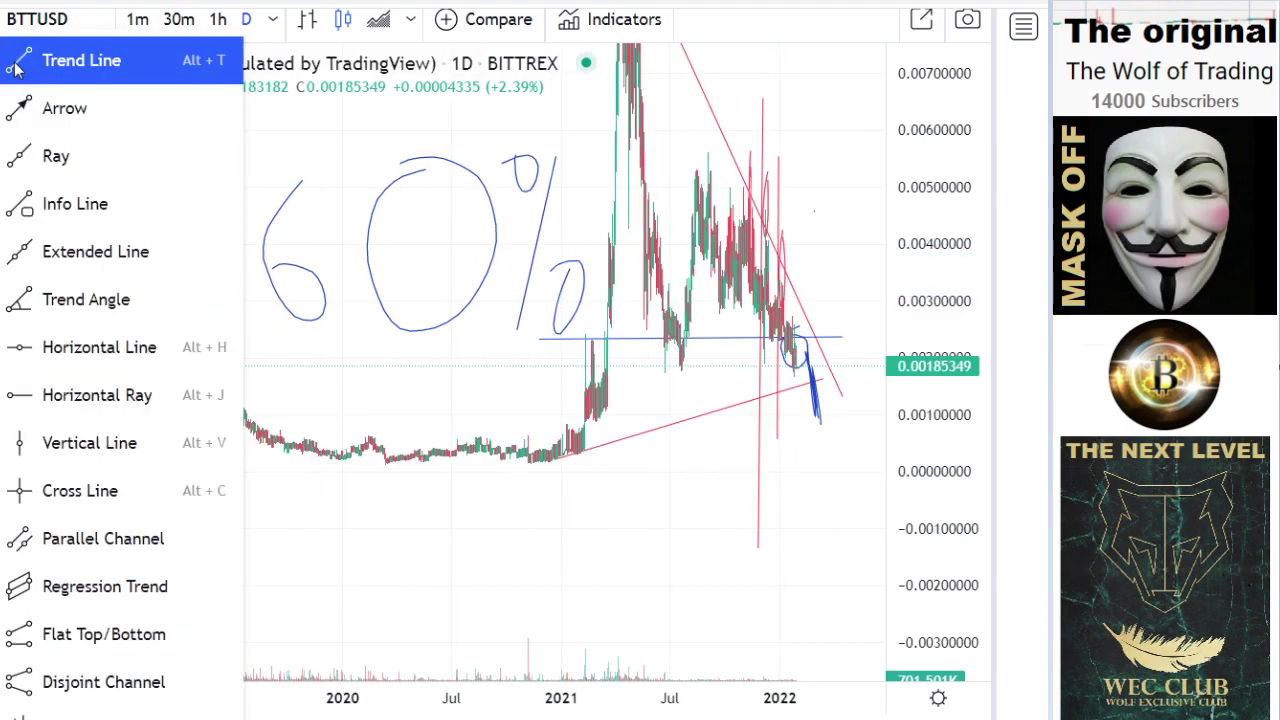
{"action": "left_click", "coordinate": [86, 51]}
{"action": "left_click", "coordinate": [298, 432]}
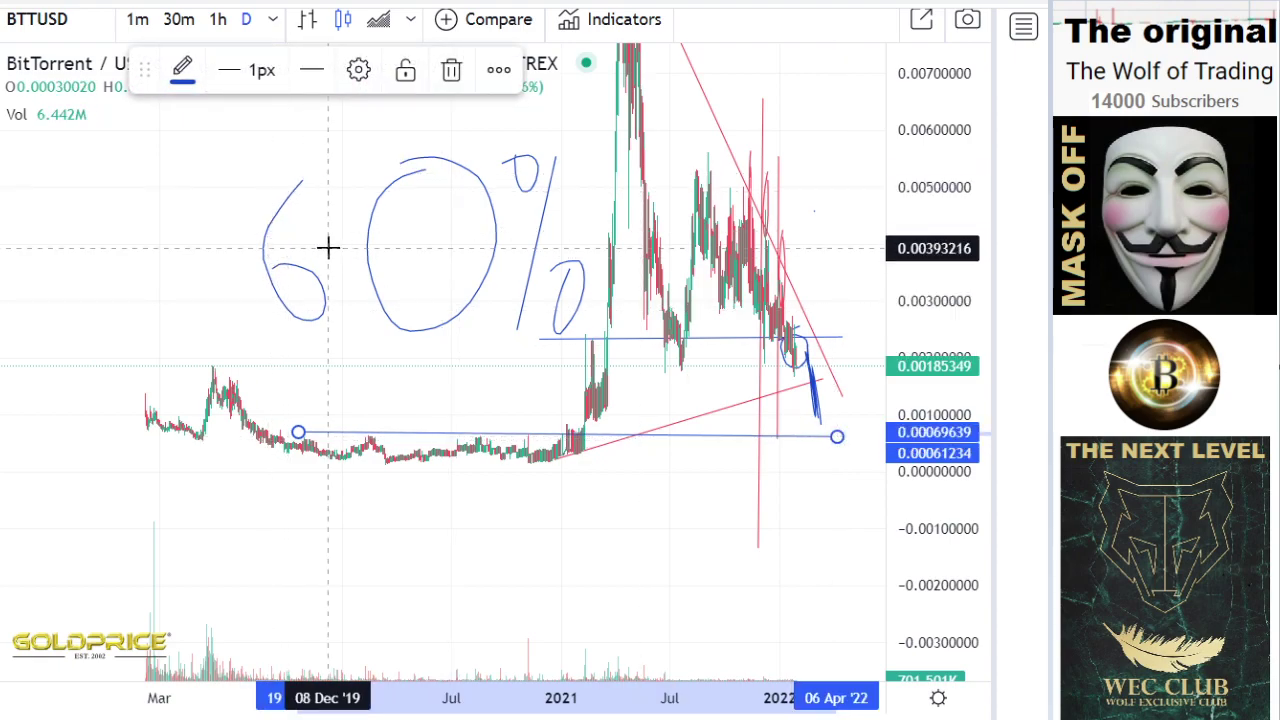
Step: Return to the Cross cursor and delete the handwritten 6
{"action": "left_click", "coordinate": [10, 28]}
{"action": "left_click", "coordinate": [14, 38]}
{"action": "left_click", "coordinate": [280, 225]}
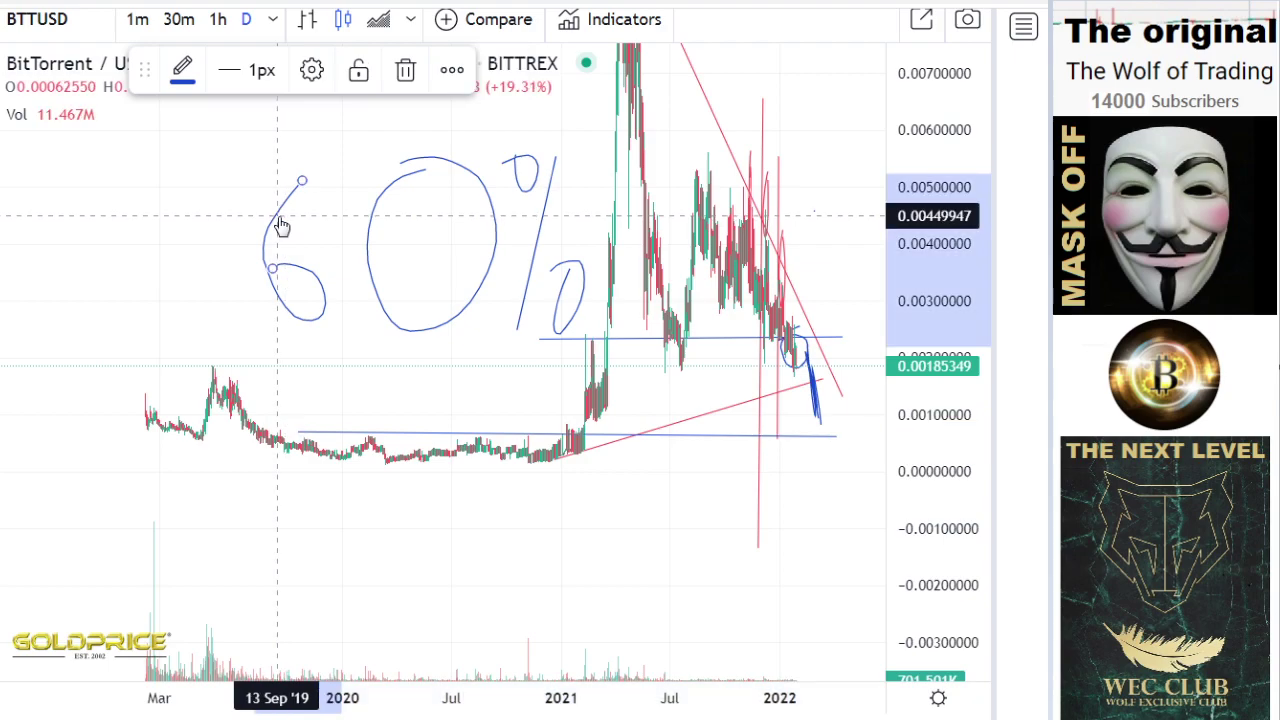
{"action": "key", "text": "Delete"}
Step: Brush an 8 where the 6 was, left of the 0%, so the target reads 80%
{"action": "left_click", "coordinate": [18, 160]}
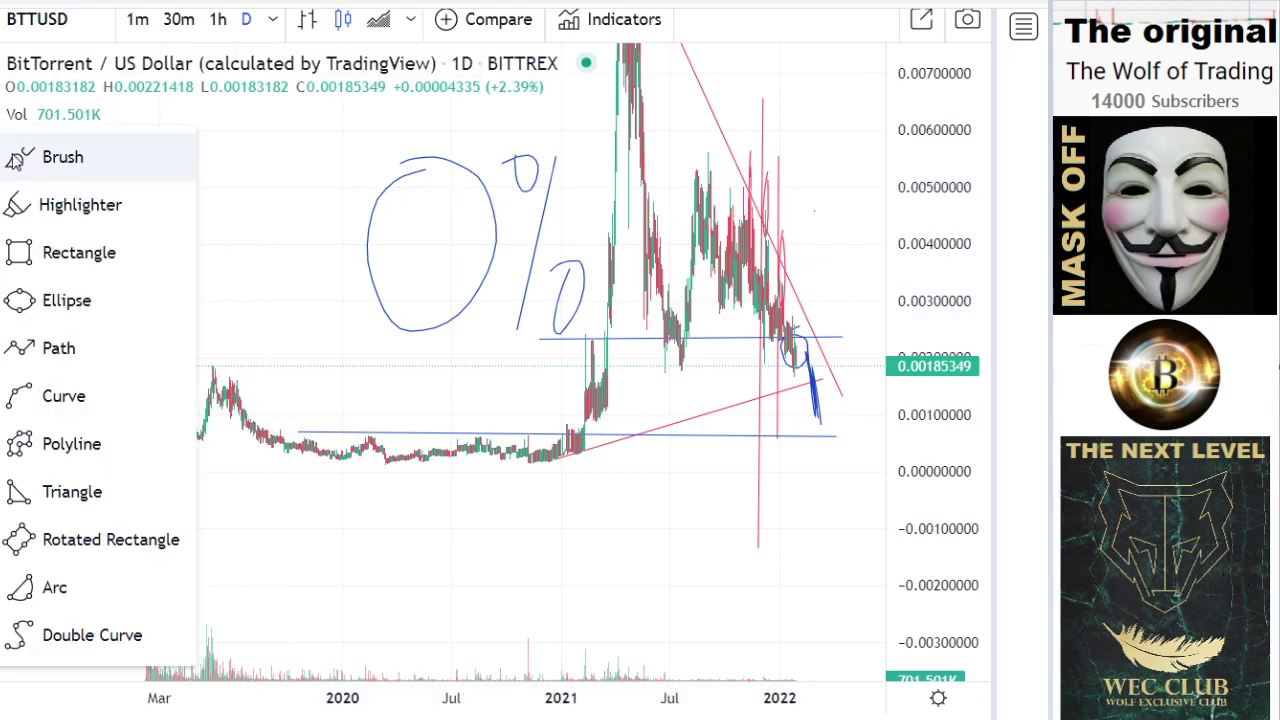
{"action": "left_click", "coordinate": [18, 160]}
{"action": "mouse_move", "coordinate": [282, 170]}
{"action": "left_mouse_down"}
{"action": "mouse_move", "coordinate": [271, 303]}
{"action": "mouse_move", "coordinate": [277, 173]}
{"action": "left_mouse_up"}
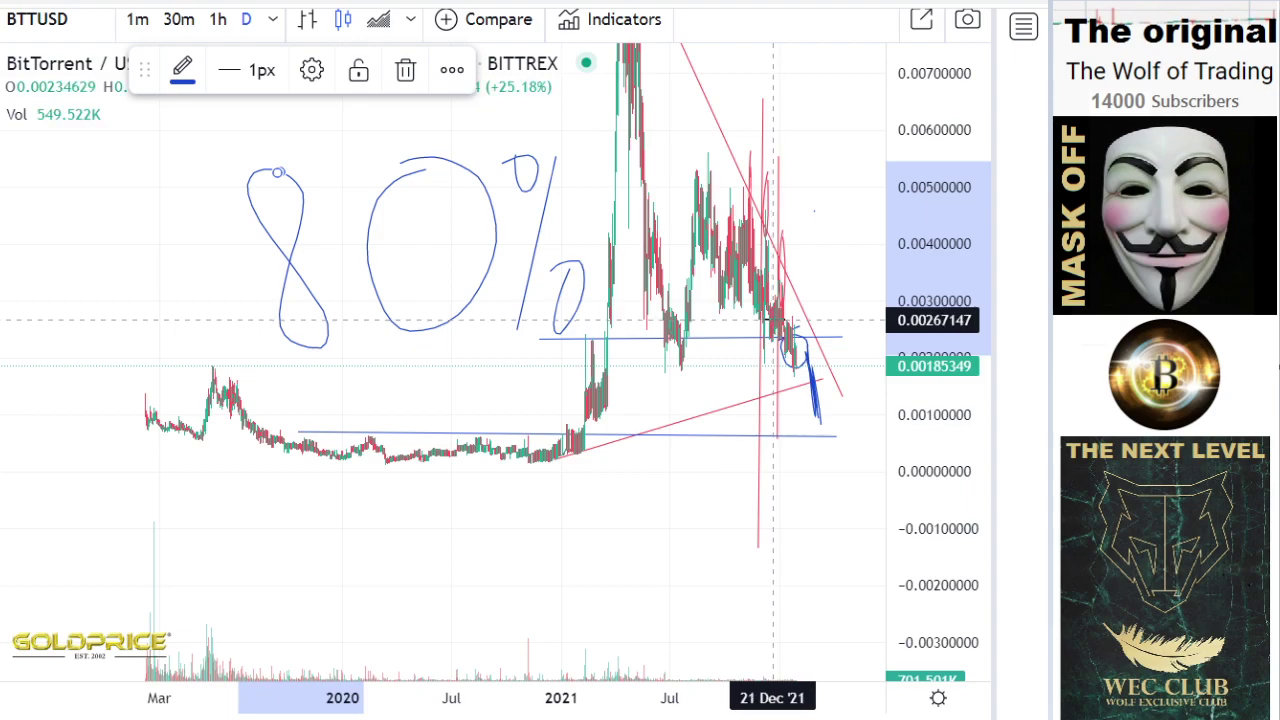
{"action": "scroll", "coordinate": [784, 360], "scroll_direction": "up", "scroll_amount": 4}
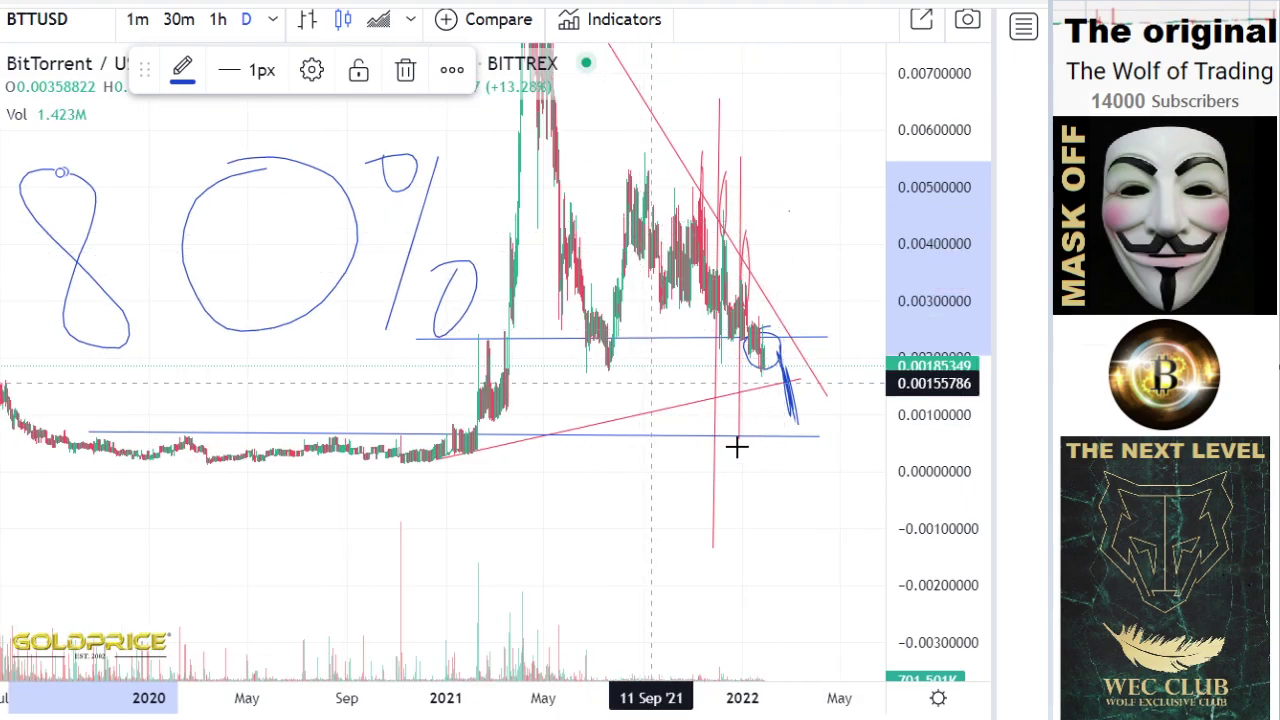
{"action": "scroll", "coordinate": [752, 400], "scroll_direction": "up", "scroll_amount": 2}
{"action": "scroll", "coordinate": [752, 418], "scroll_direction": "up", "scroll_amount": 3}
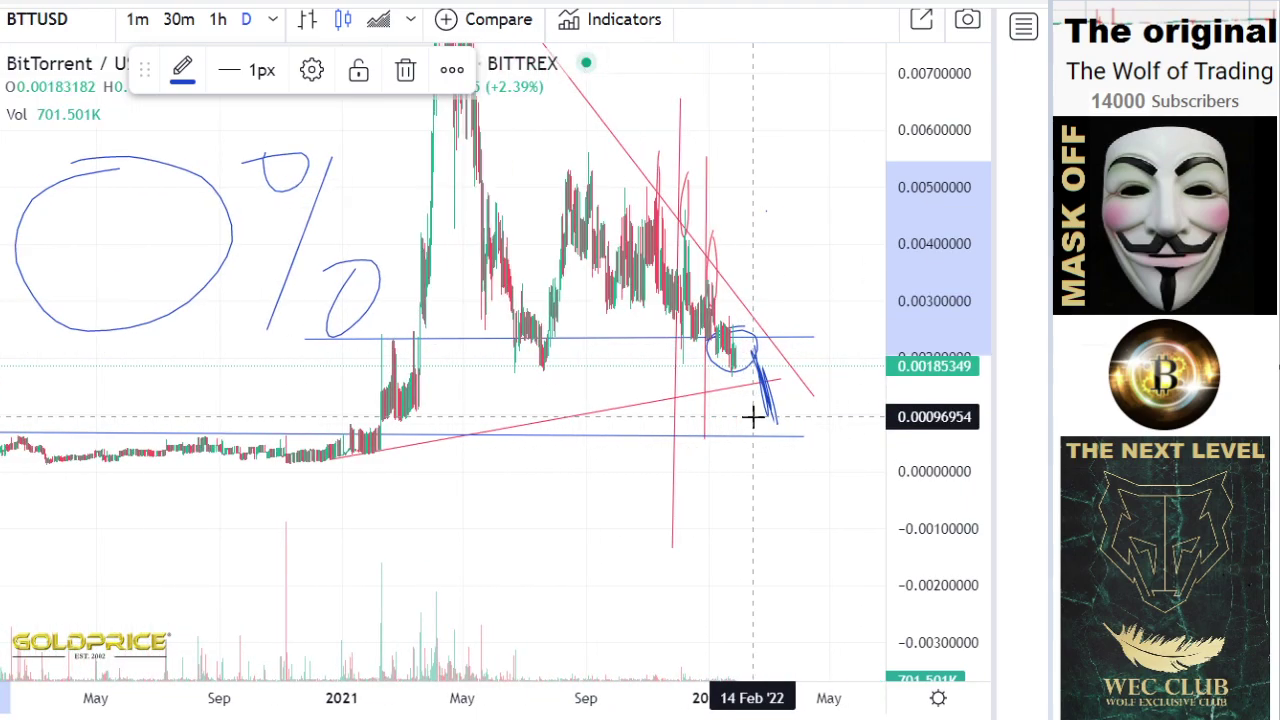